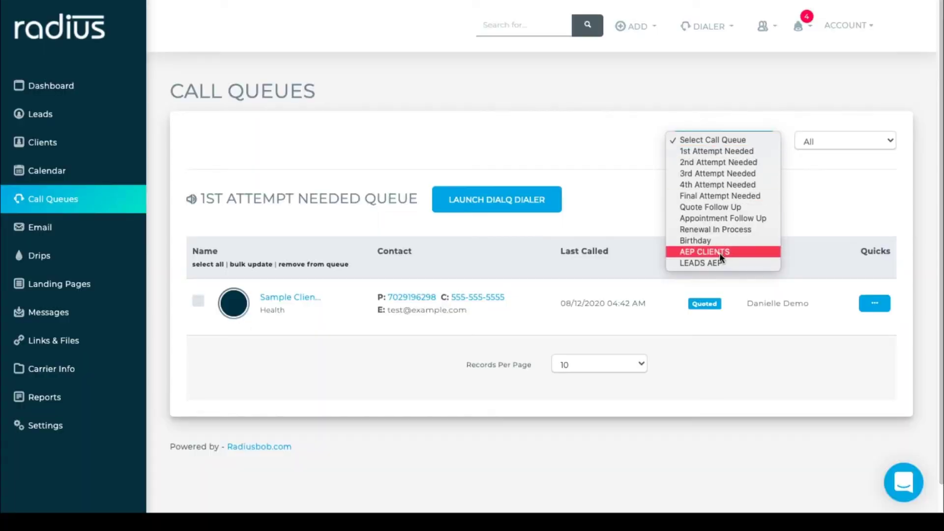
Step: Switch to the AEP CLIENTS call queue and start dialing through its clients
{"action": "left_click", "coordinate": [719, 252]}
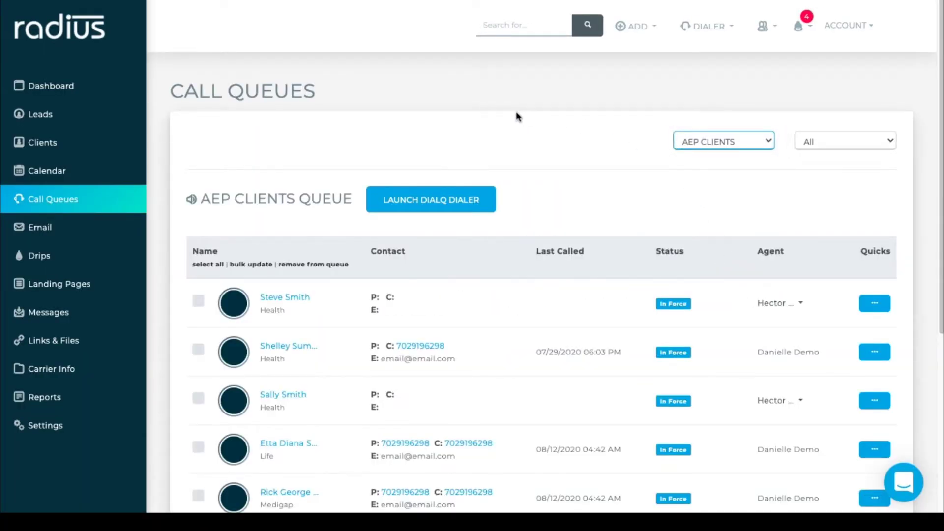
{"action": "left_click", "coordinate": [446, 209]}
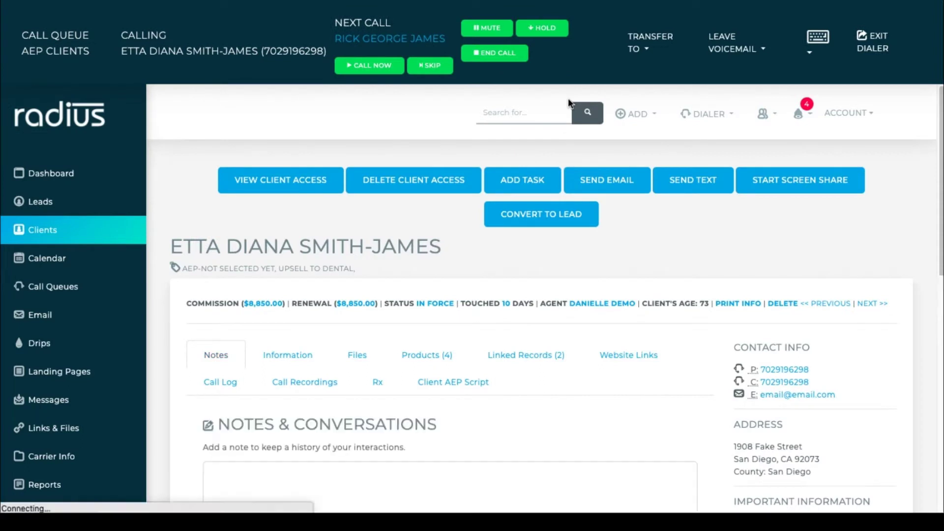
Step: On the Client AEP Script, answer 'Has your income changed?' with Verification Completed
{"action": "left_click", "coordinate": [471, 384]}
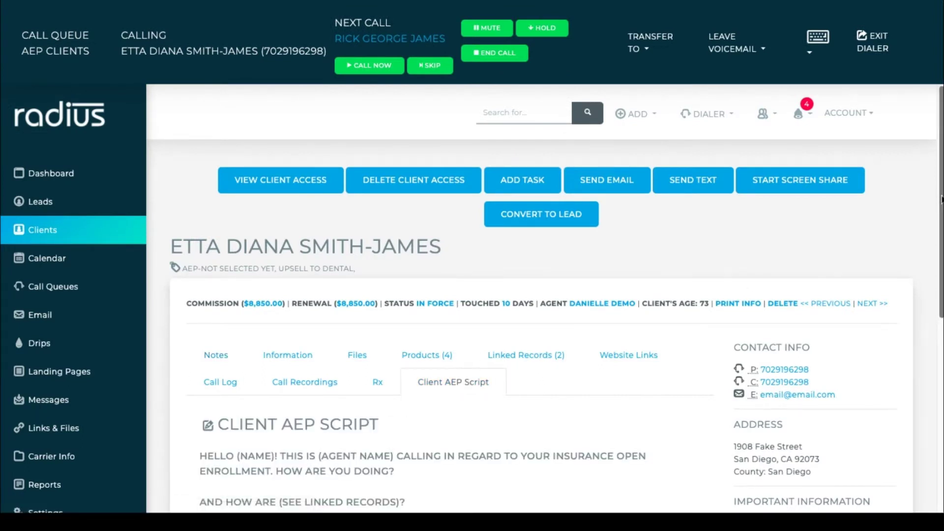
{"action": "scroll", "coordinate": [541, 295], "scroll_direction": "down", "scroll_amount": 5}
{"action": "scroll", "coordinate": [492, 296], "scroll_direction": "down", "scroll_amount": 2}
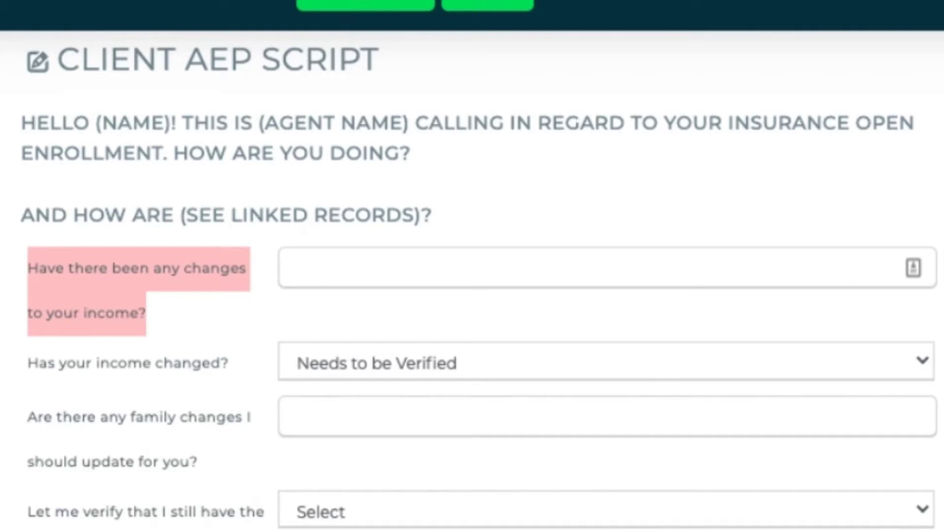
{"action": "left_click_drag", "start_coordinate": [41, 364], "coordinate": [222, 366]}
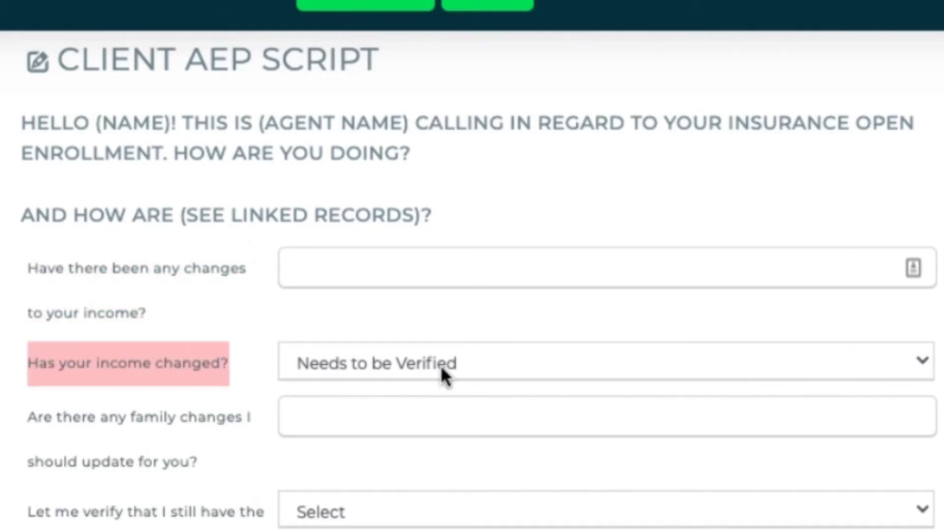
{"action": "left_click", "coordinate": [443, 375]}
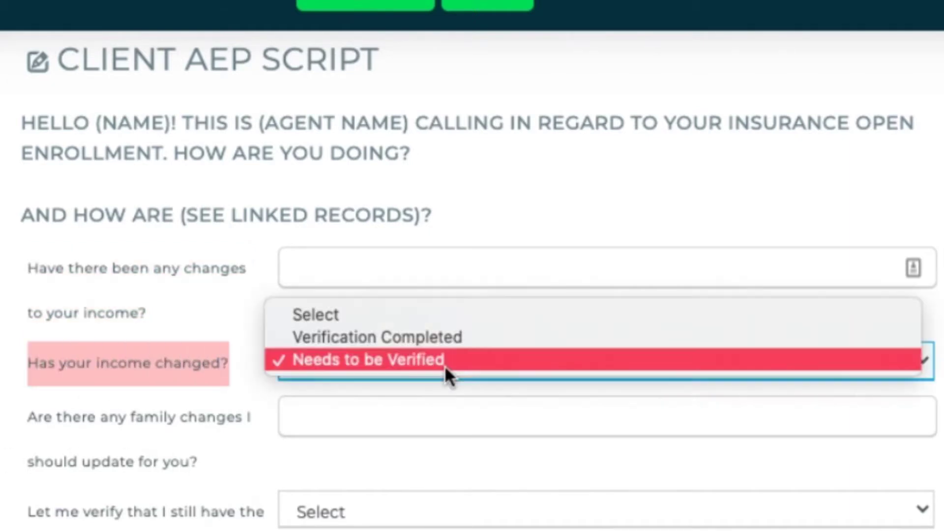
{"action": "left_click", "coordinate": [474, 337]}
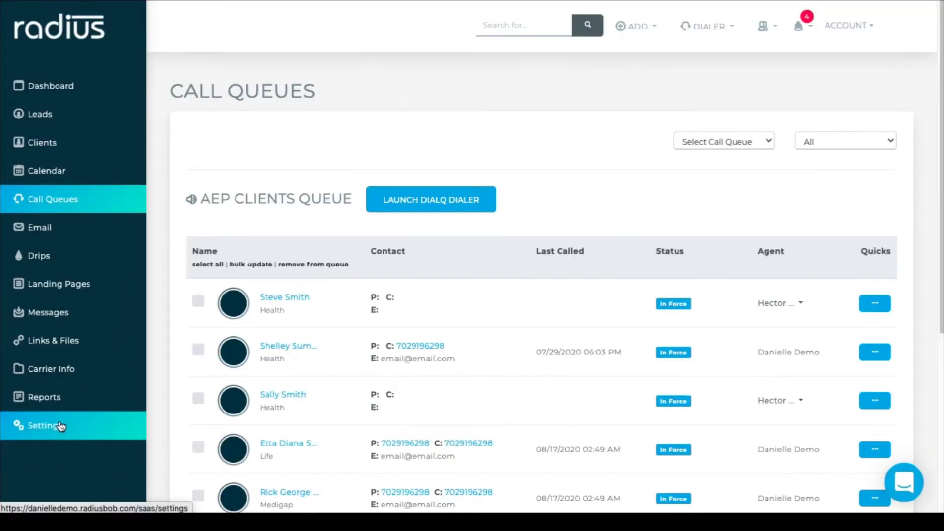
Step: From Settings, edit Coverage Types & Custom Data Fields
{"action": "left_click", "coordinate": [60, 426]}
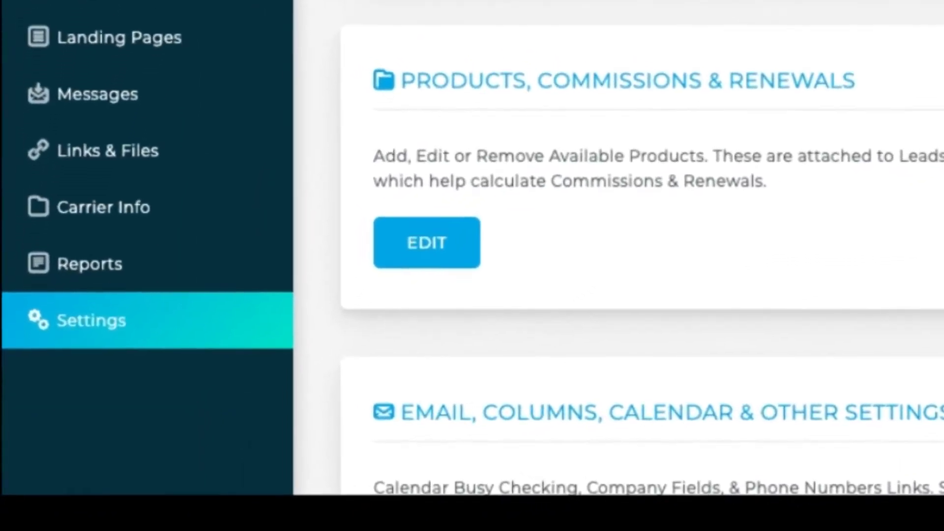
{"action": "scroll", "coordinate": [420, 294], "scroll_direction": "down", "scroll_amount": 5}
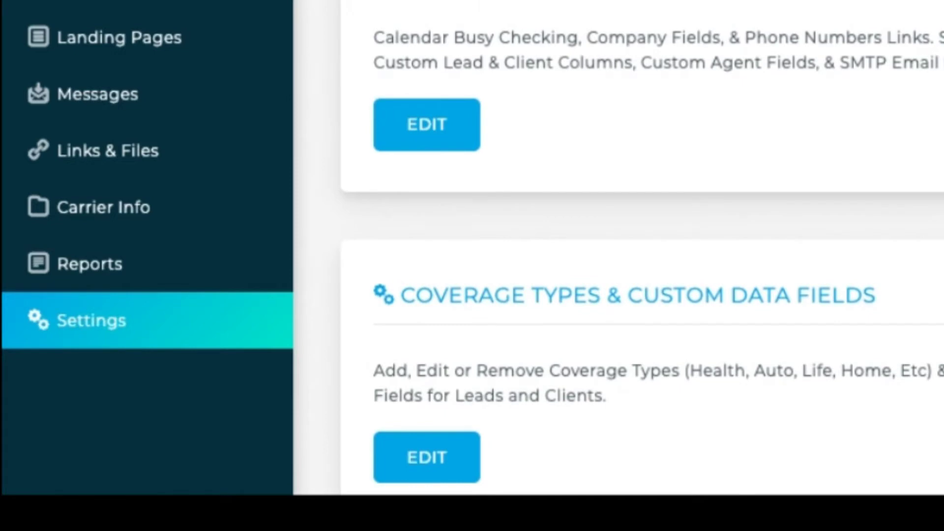
{"action": "scroll", "coordinate": [445, 19], "scroll_direction": "down", "scroll_amount": 5}
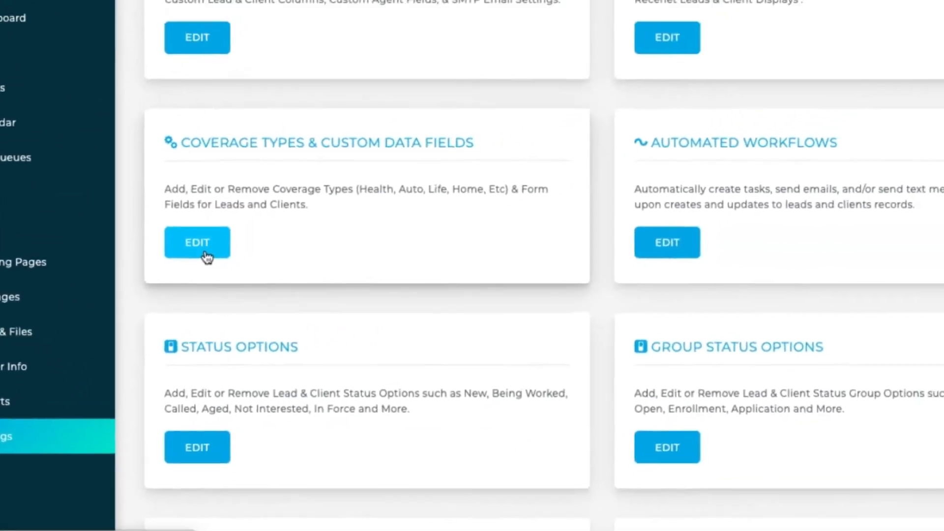
{"action": "left_click", "coordinate": [207, 253]}
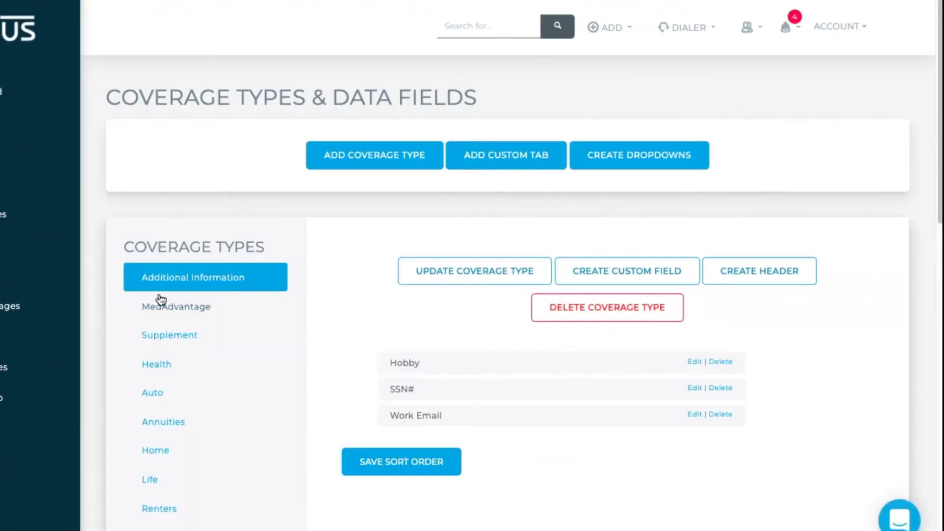
Step: Add a custom tab described 'Leads AEP' with Show On Clients Page unchecked
{"action": "left_click", "coordinate": [505, 164]}
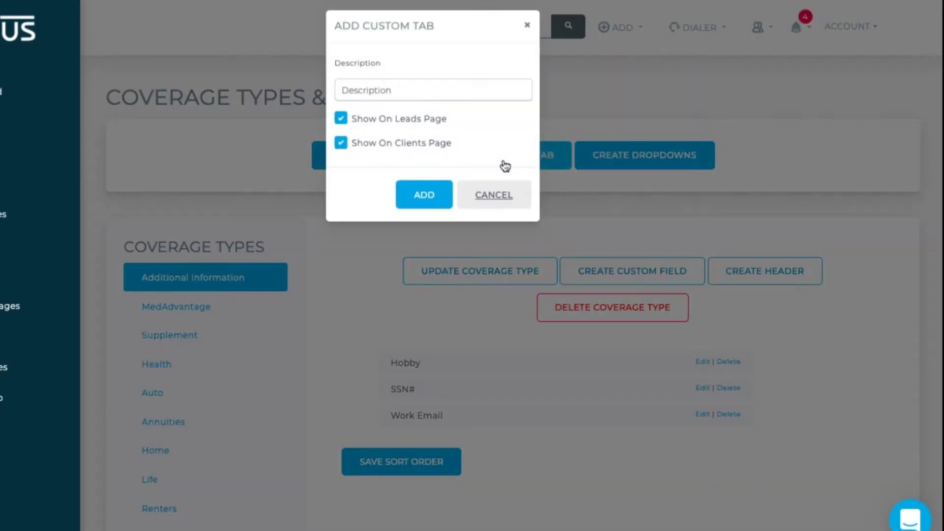
{"action": "left_click", "coordinate": [423, 92]}
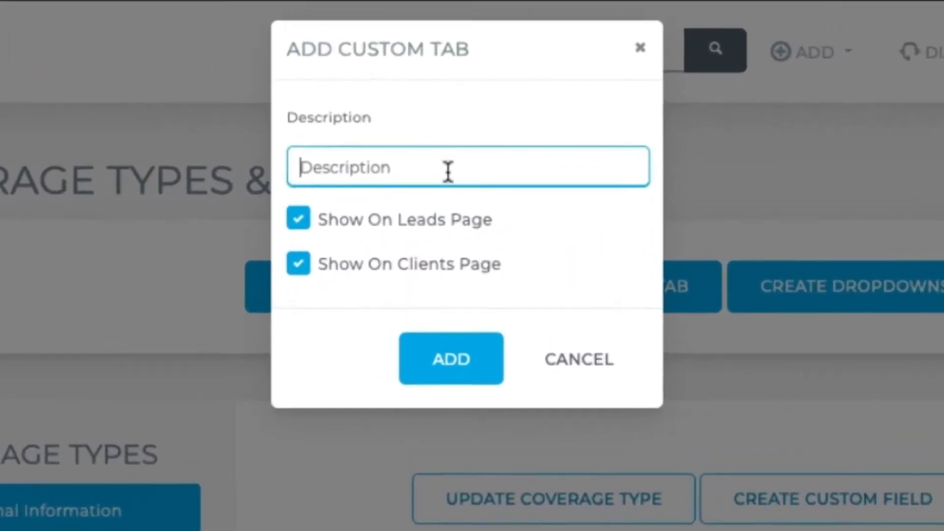
{"action": "type", "text": "4eads AEP"}
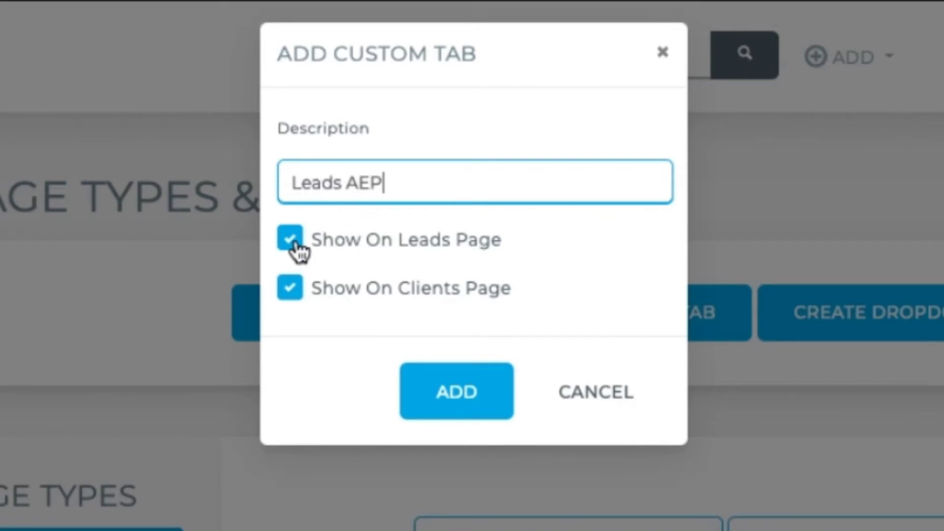
{"action": "left_click", "coordinate": [291, 290]}
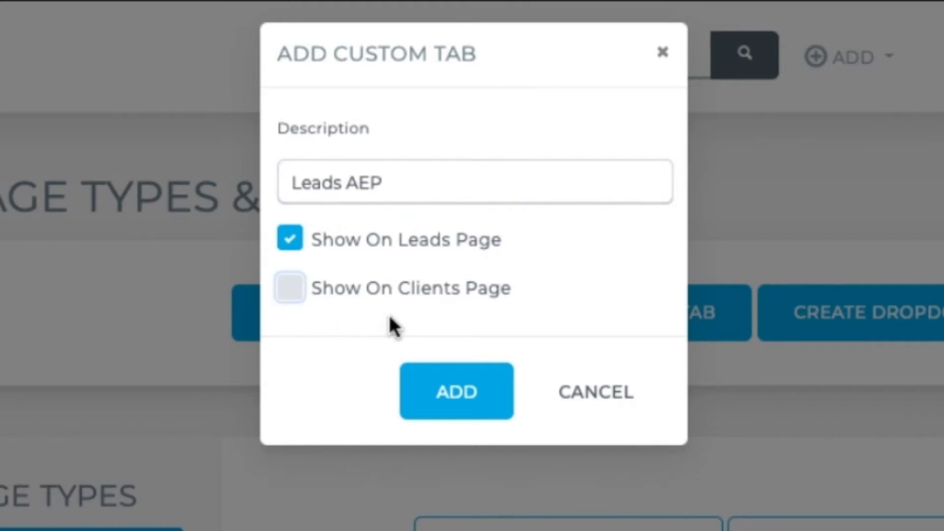
{"action": "left_click", "coordinate": [290, 290]}
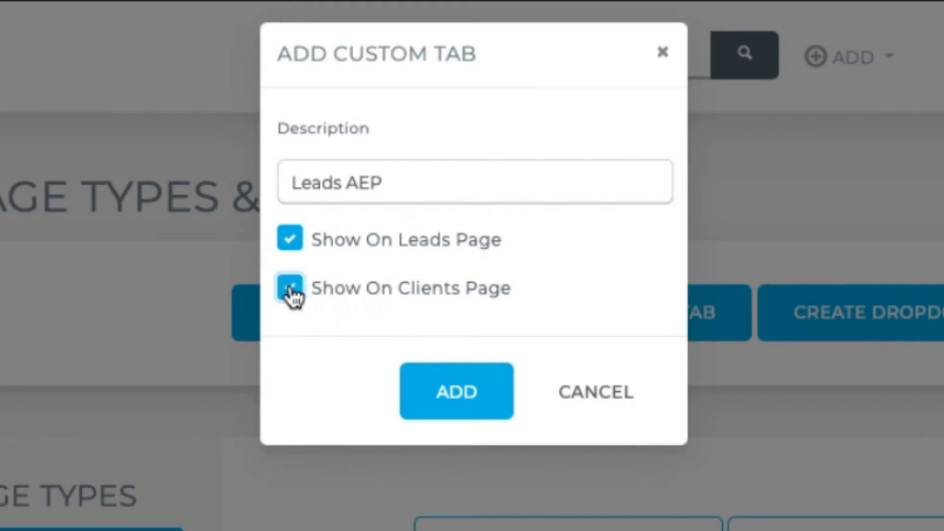
{"action": "left_click", "coordinate": [291, 291]}
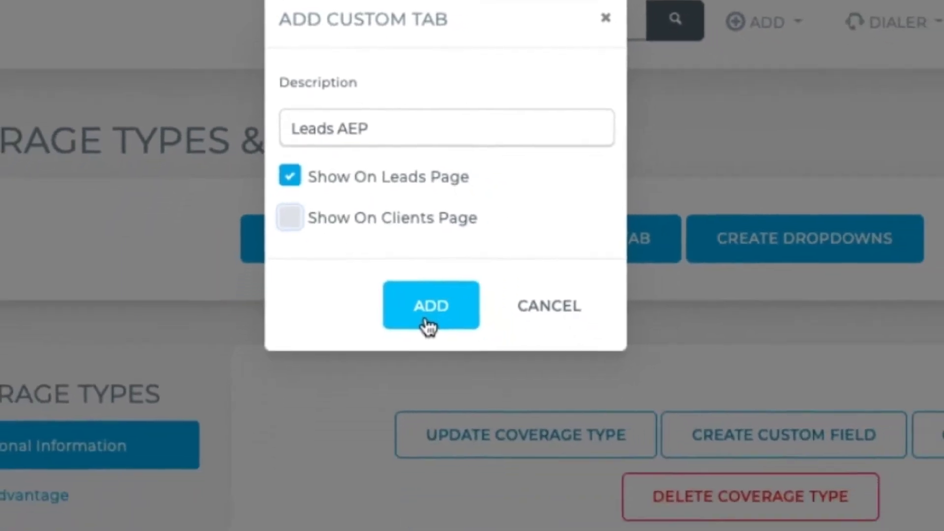
{"action": "left_click", "coordinate": [427, 324]}
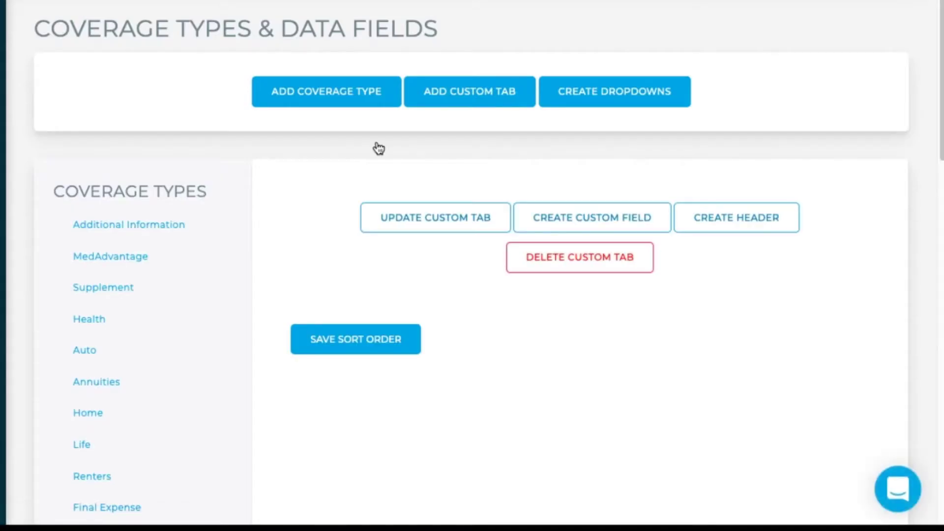
Step: Add a header with the greeting 'Hello! This is (agent name) from (company name). Am I speaking with (name)?'
{"action": "scroll", "coordinate": [771, 80], "scroll_direction": "down", "scroll_amount": 3}
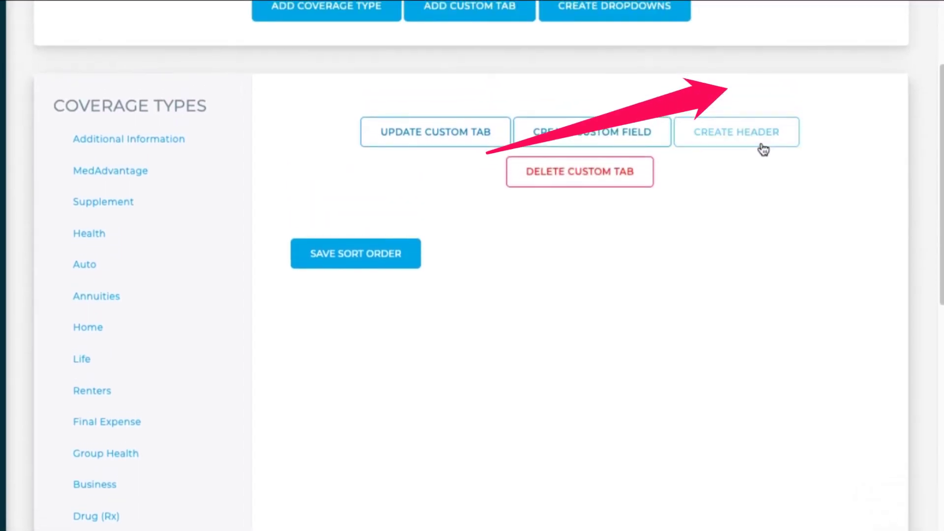
{"action": "left_click", "coordinate": [764, 120]}
{"action": "left_click", "coordinate": [415, 156]}
{"action": "type", "text": "Hello! T"}
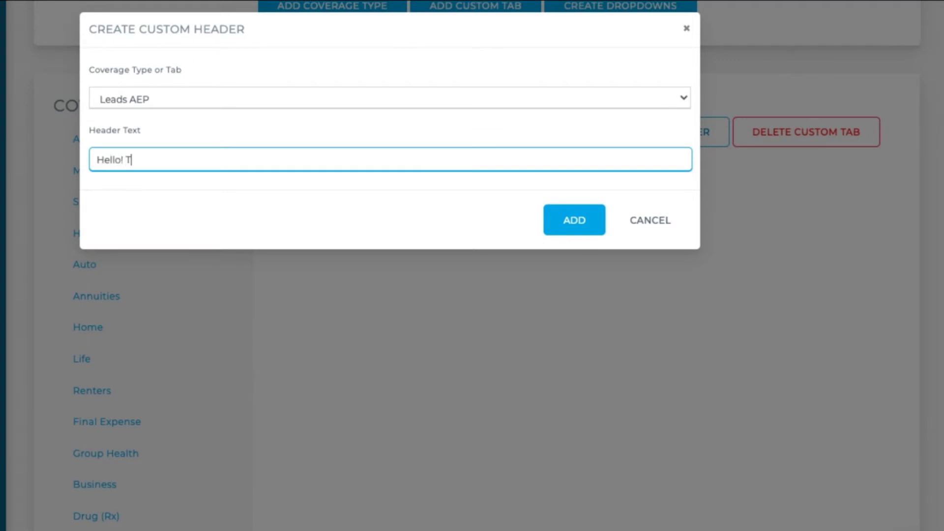
{"action": "type", "text": "his is (agent name"}
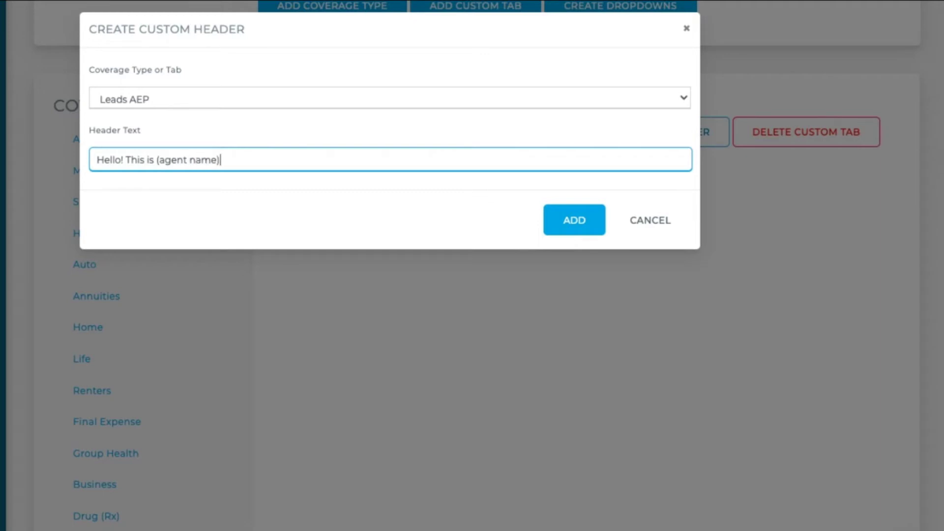
{"action": "type", "text": ") from (company na"}
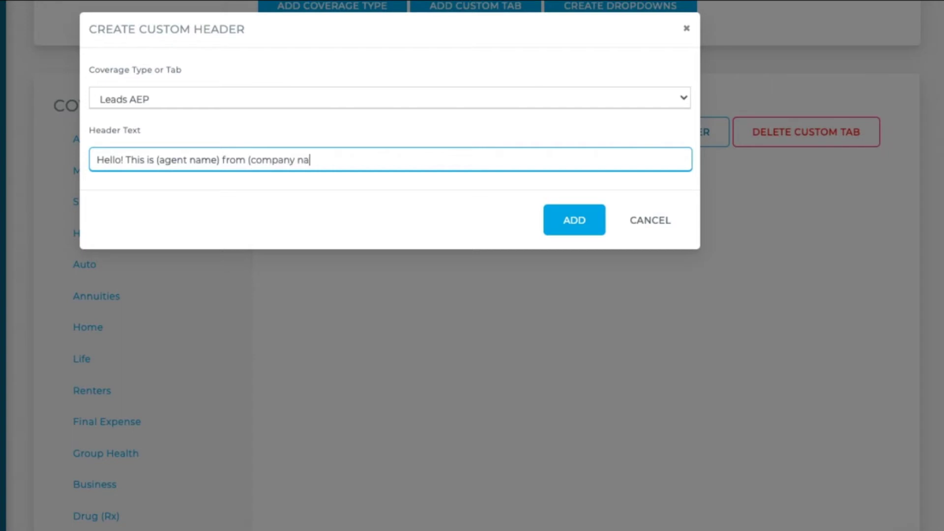
{"action": "type", "text": "me). Am I speak"}
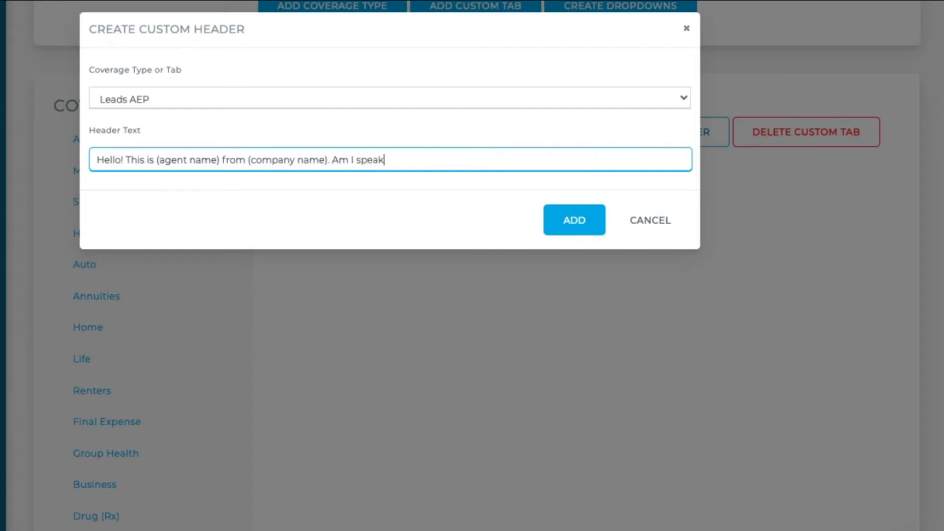
{"action": "type", "text": "ing with (name)?"}
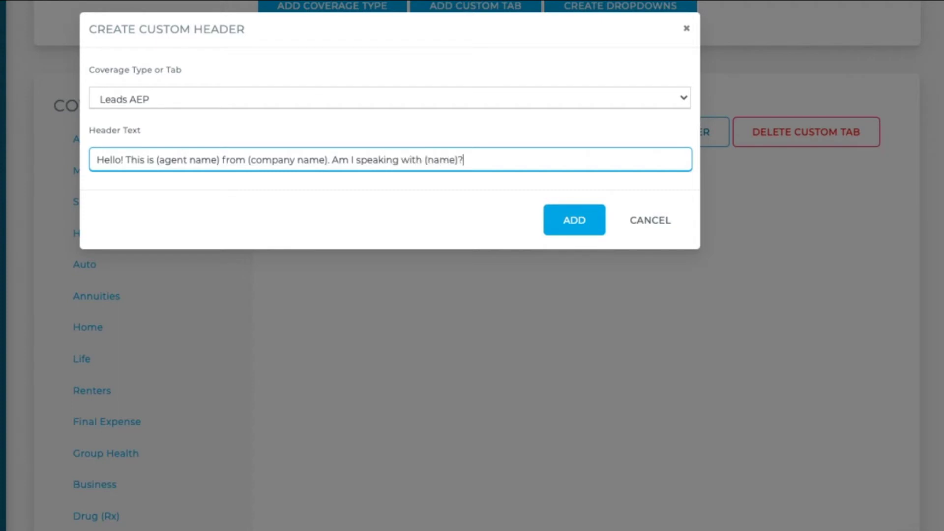
{"action": "left_click", "coordinate": [556, 219]}
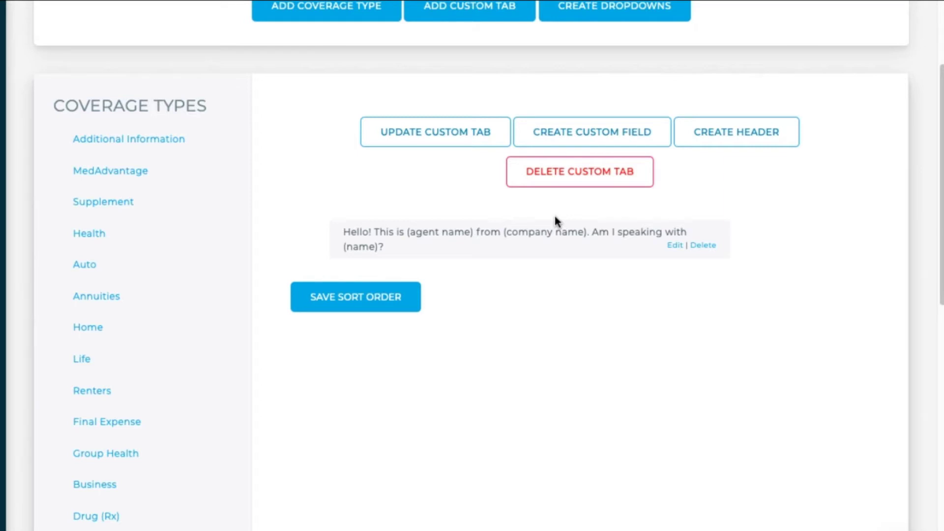
Step: Add a second header checking in on the lead's open enrollment period and quotes
{"action": "left_click", "coordinate": [733, 145]}
{"action": "type", "text": "I'm calling to check in on your open r"}
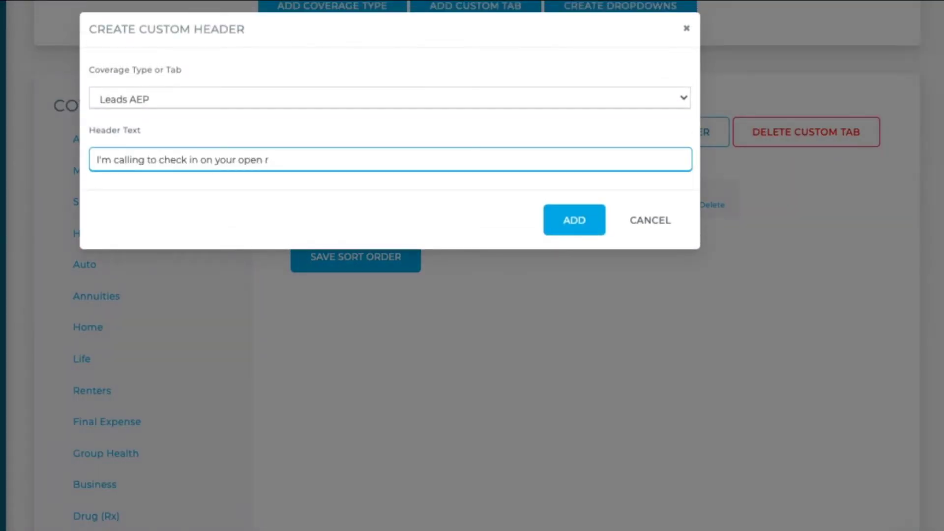
{"action": "type", "text": "enrollment period to make sure you have the quotes you need on your insurance. Is now a good time tor"}
{"action": "type", "text": "eview this or would you like to set an appointment?"}
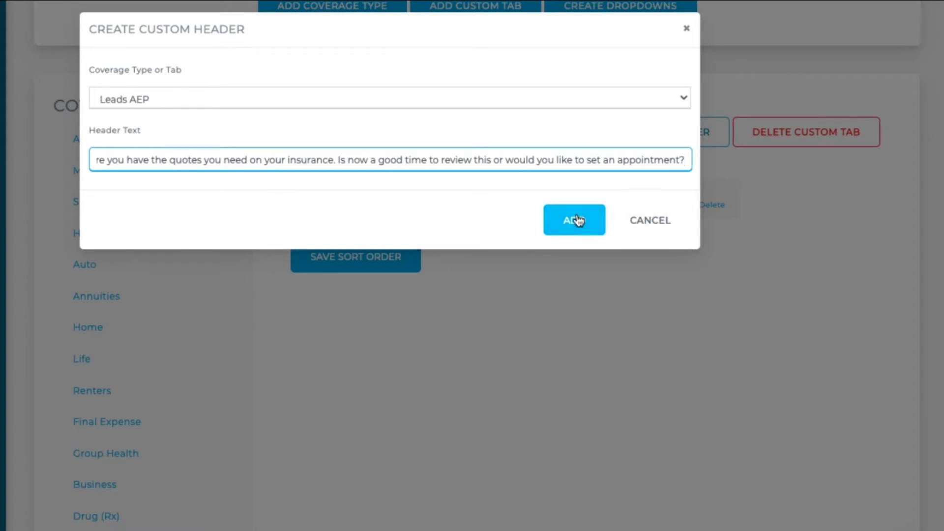
{"action": "left_click", "coordinate": [553, 220]}
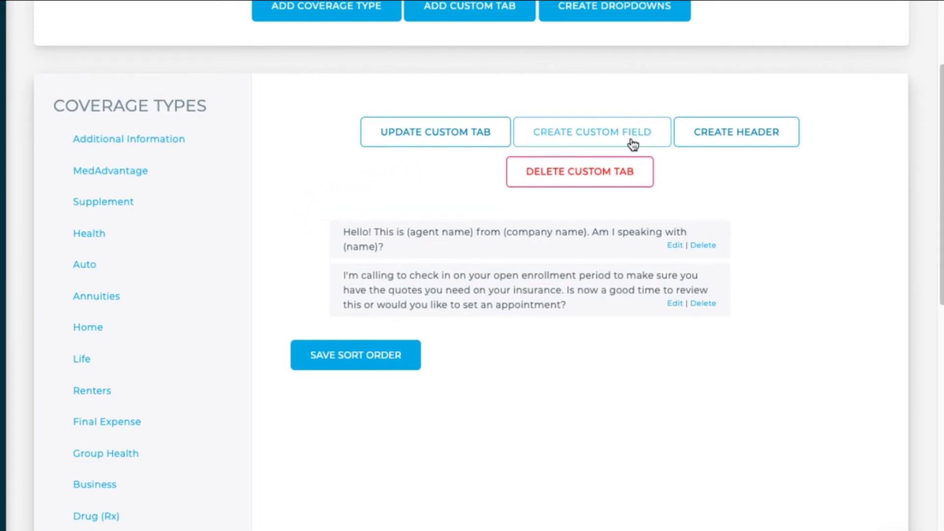
Step: Create a custom field 'additional people on policy' asking others' names, birthdays and contact details
{"action": "left_click", "coordinate": [654, 141]}
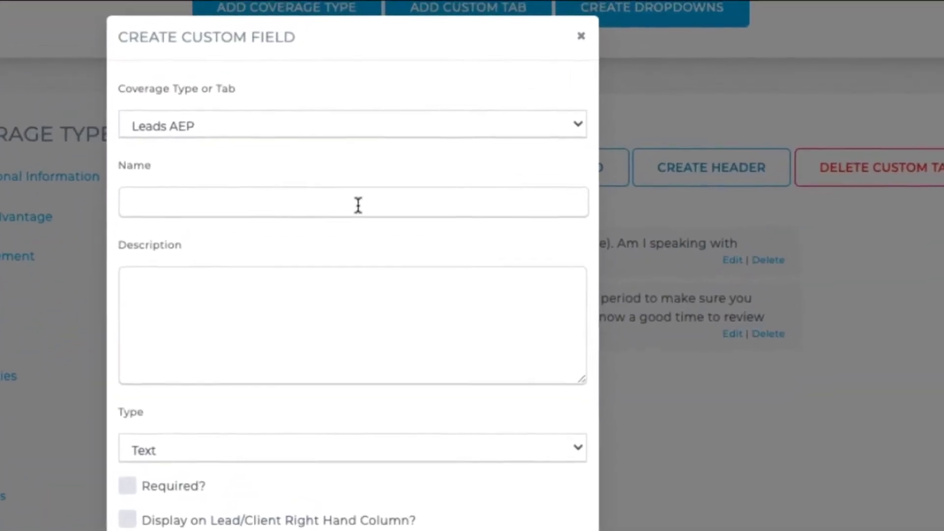
{"action": "left_click", "coordinate": [366, 194]}
{"action": "type", "text": "additional pe"}
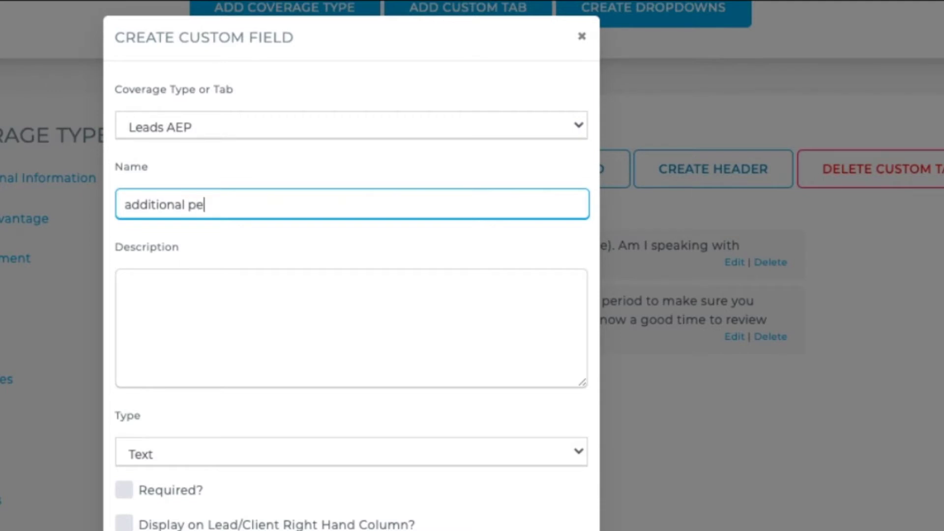
{"action": "type", "text": "ople on po"}
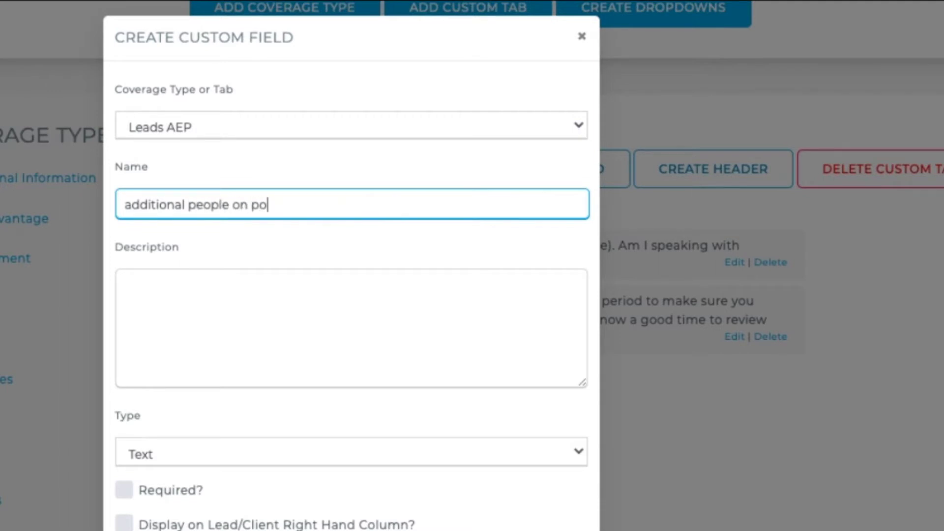
{"action": "type", "text": "licy?"}
{"action": "left_click", "coordinate": [126, 285]}
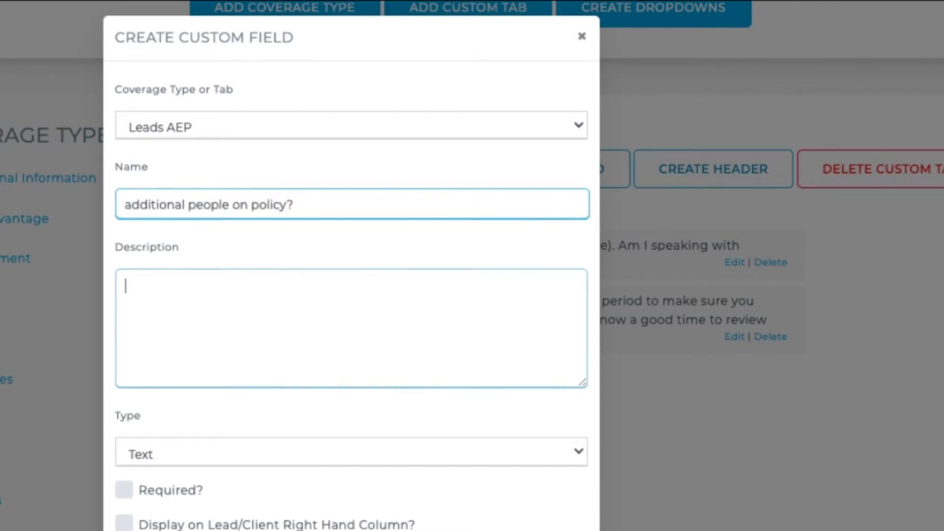
{"action": "left_click", "coordinate": [363, 205]}
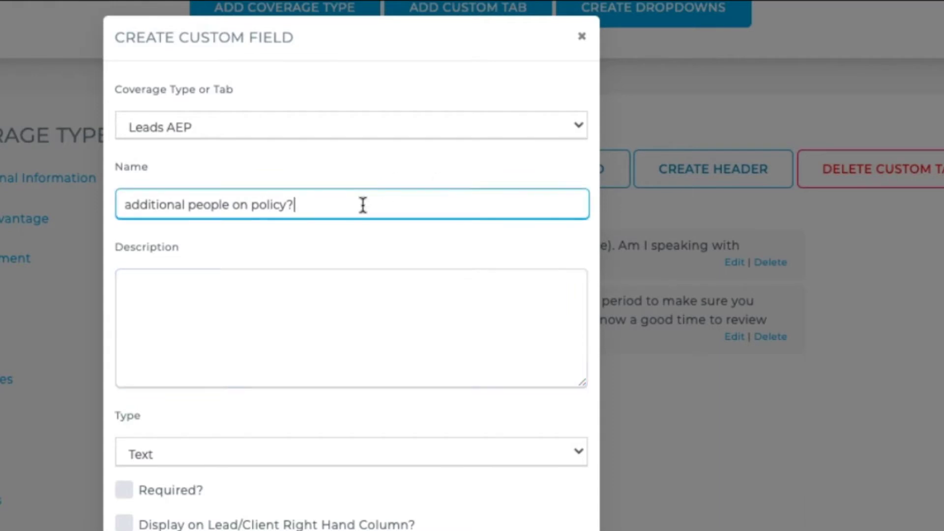
{"action": "key", "text": "BackSpace"}
{"action": "key", "text": "Tab"}
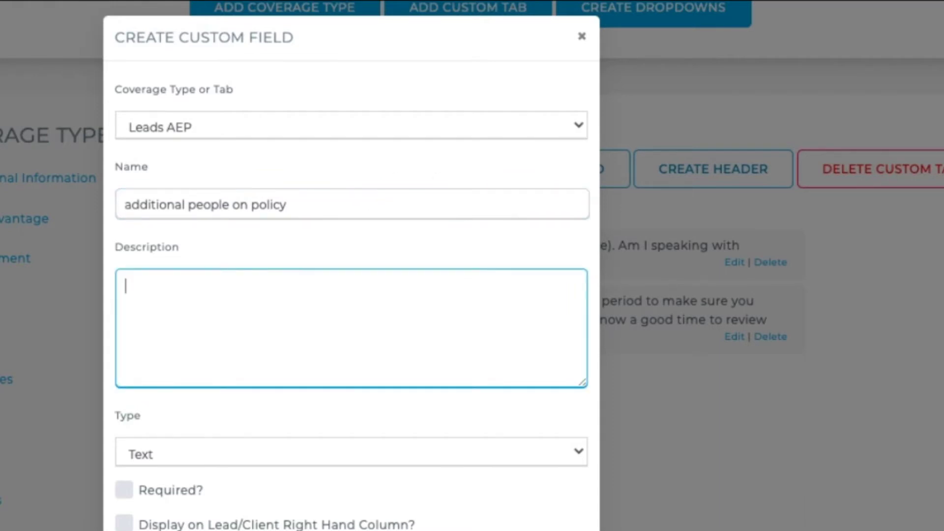
{"action": "type", "text": "Will anyone "}
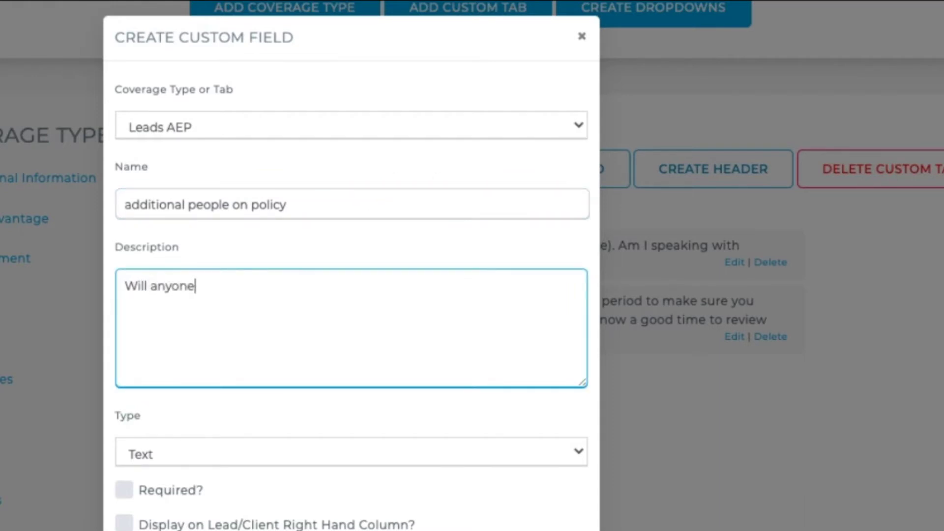
{"action": "type", "text": "else be on the po"}
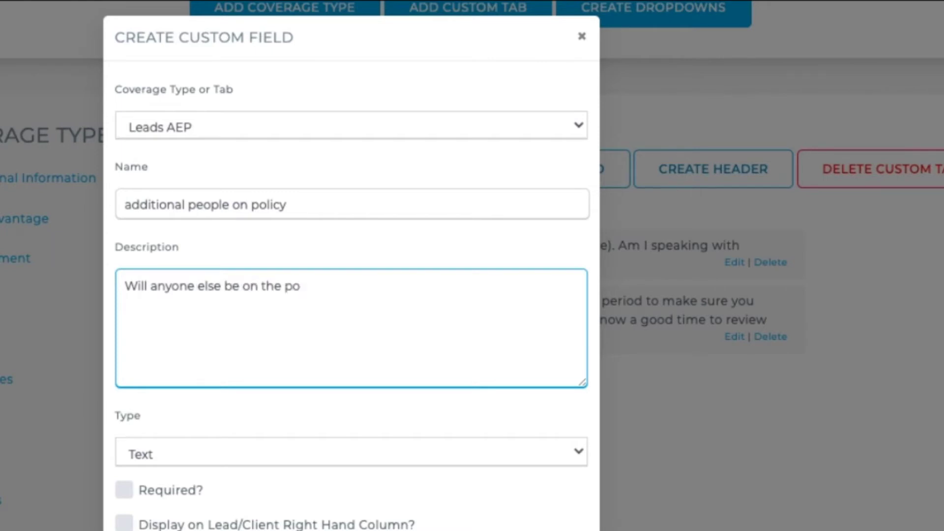
{"action": "type", "text": "licy? What are their names, birthdays and best contact number and e"}
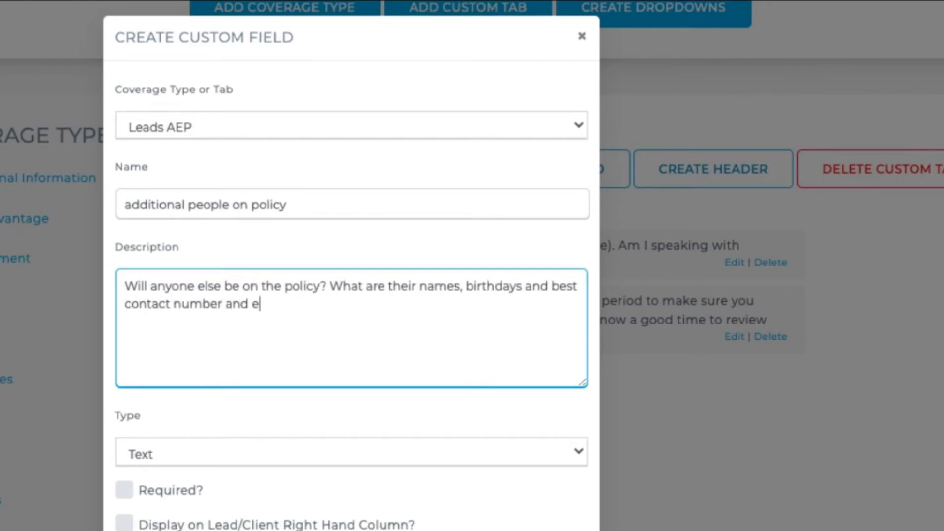
{"action": "type", "text": "mail address, if an adult?"}
Step: Append the note 'AGENT: CREATE ADD LEAD/CLIENT AND LINK RECORDS' with Medicare spouse instructions to the description
{"action": "left_click", "coordinate": [337, 303]}
{"action": "type", "text": ","}
{"action": "key", "text": "End"}
{"action": "key", "text": "Return"}
{"action": "type", "text": "("}
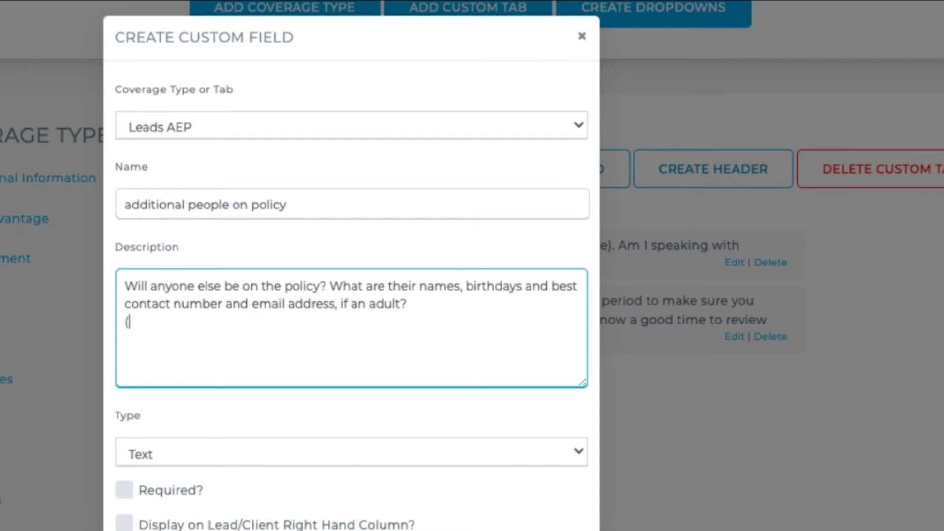
{"action": "type", "text": "AGENT: CREATE ADD LEAD/CLIENT AND LINK RECORDS ***IF MEDICAR"}
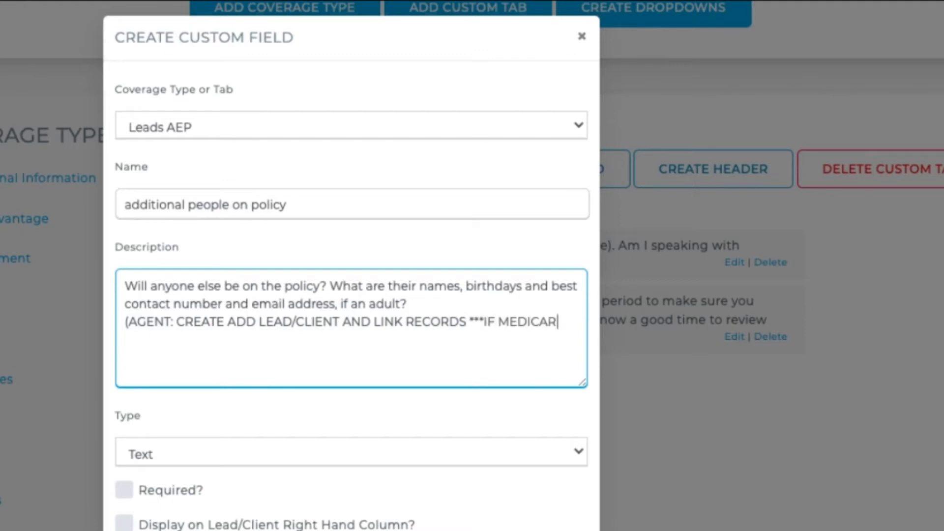
{"action": "type", "text": "E, AS FOR SPOUSE NAME, SPOUSE DATE OF BIRTH, PHONE & EMAIL FOR THE LINKED RECORD)"}
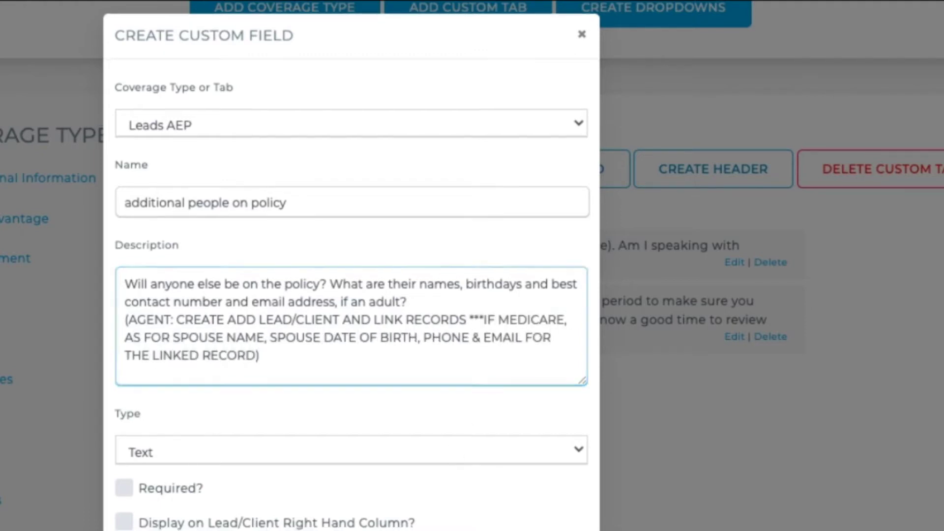
Step: Copy the agent note into Internal Field Notes and add the field to Leads AEP
{"action": "scroll", "coordinate": [544, 253], "scroll_direction": "down", "scroll_amount": 3}
{"action": "scroll", "coordinate": [404, 351], "scroll_direction": "down", "scroll_amount": 6}
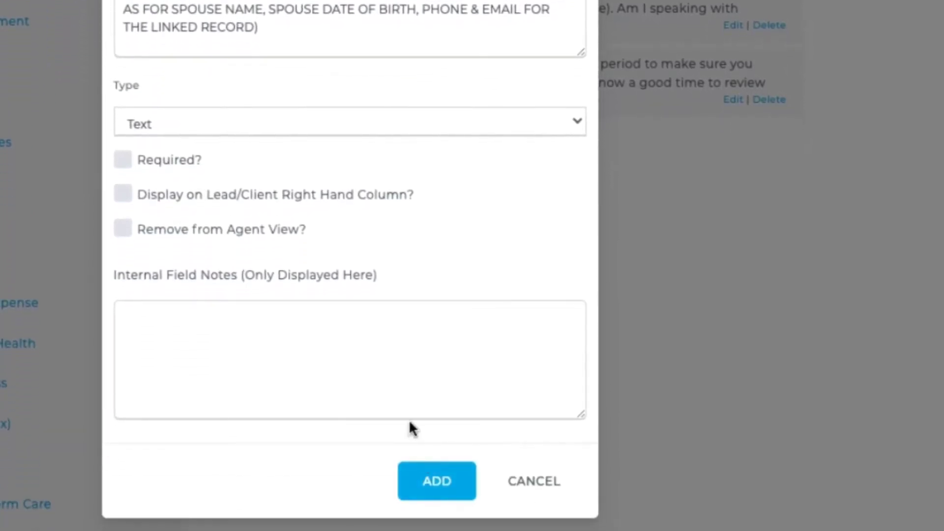
{"action": "left_click_drag", "start_coordinate": [293, 32], "coordinate": [133, 4]}
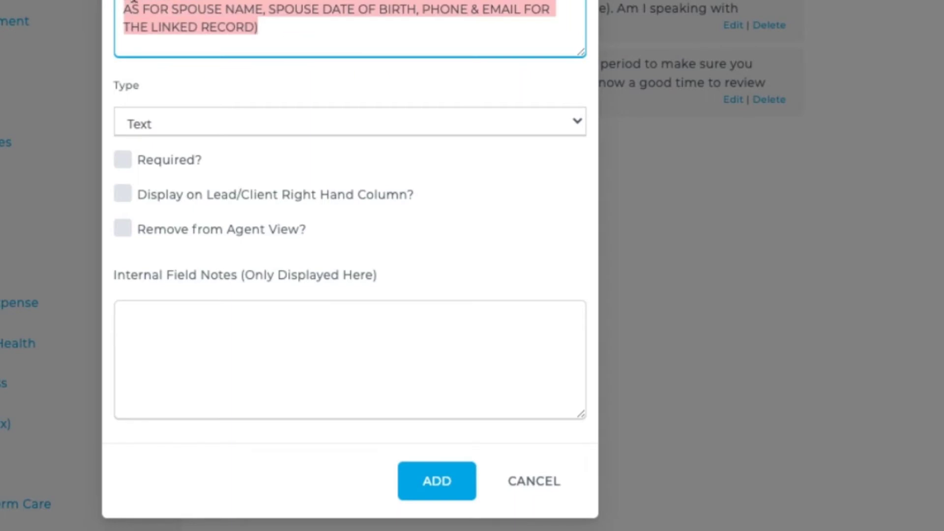
{"action": "left_click", "coordinate": [194, 344]}
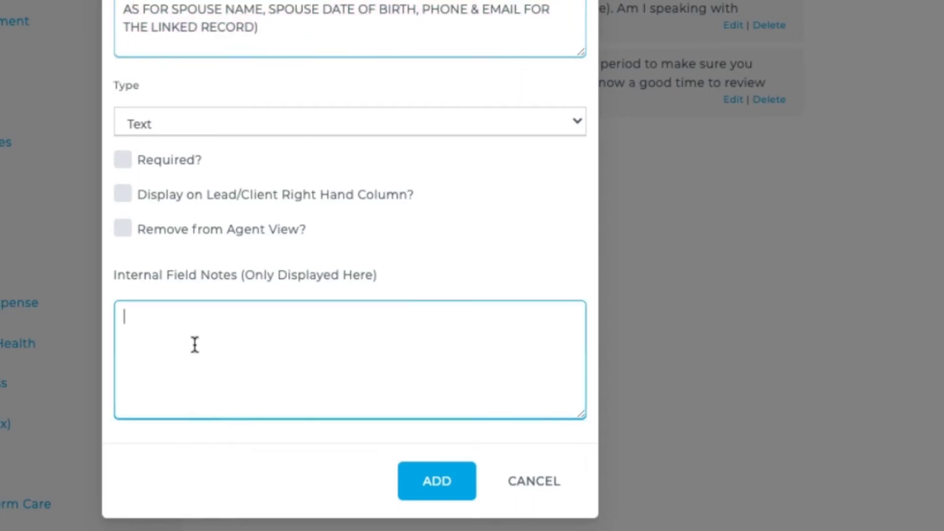
{"action": "type", "text": "(AGENT: CREATE ADD LEAD/CLIENT AND LINK RECORDS ***IF MEDICARE, AS FOR SPOUSE NAME, SPOUSE DATE OF BIRTH, PHONE & EMAIL FOR THE LINKED RECORD)"}
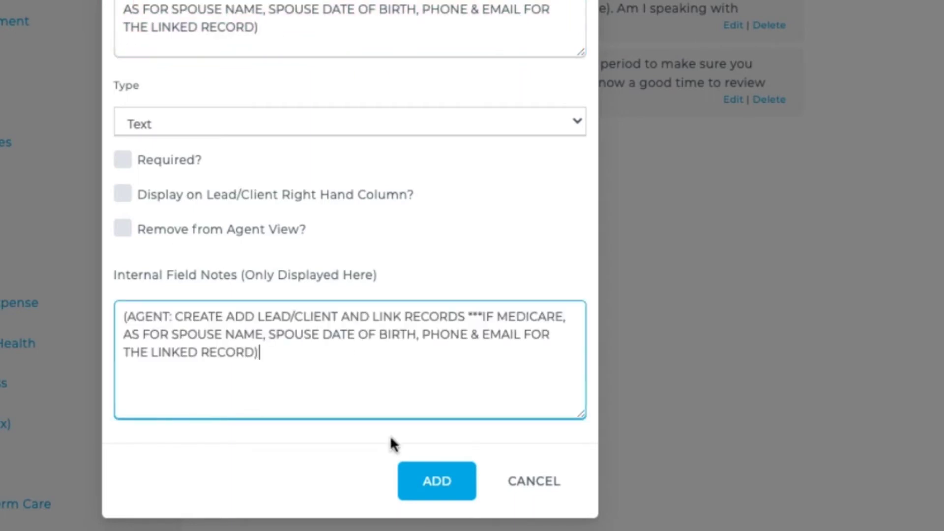
{"action": "left_click", "coordinate": [446, 494]}
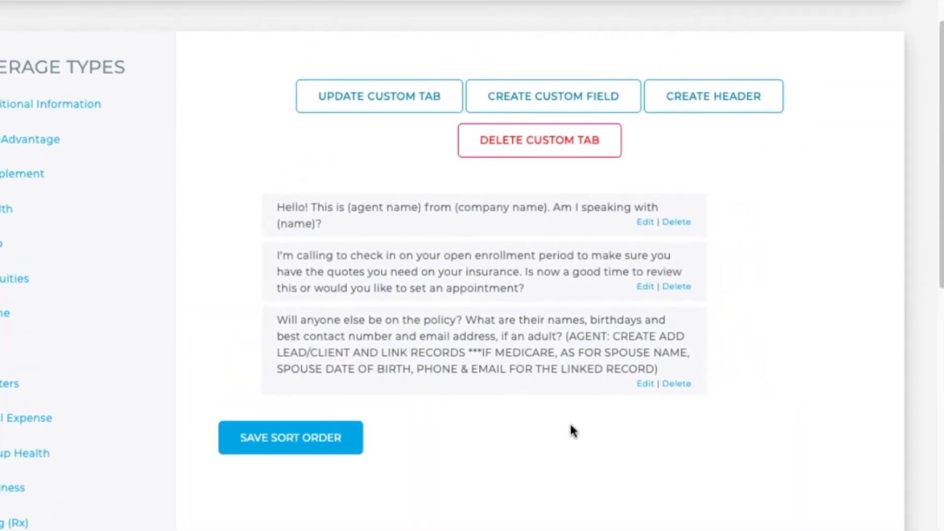
{"action": "scroll", "coordinate": [569, 429], "scroll_direction": "down", "scroll_amount": 1}
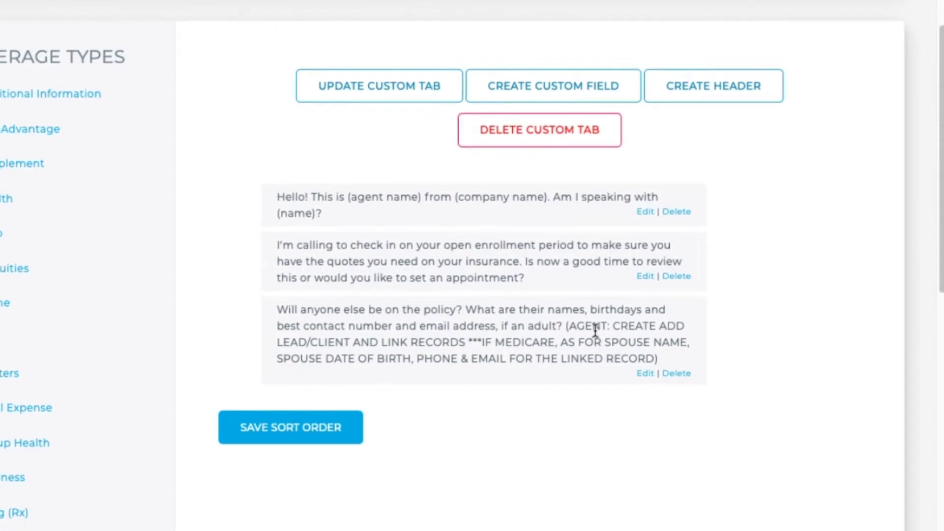
Step: Add a Text field 'Bundle option' offering Life & Final Expense coverage at a bundled rate
{"action": "left_click", "coordinate": [564, 94]}
{"action": "left_click", "coordinate": [292, 127]}
{"action": "type", "text": "Bundle option"}
{"action": "left_click", "coordinate": [127, 198]}
{"action": "type", "text": "We"}
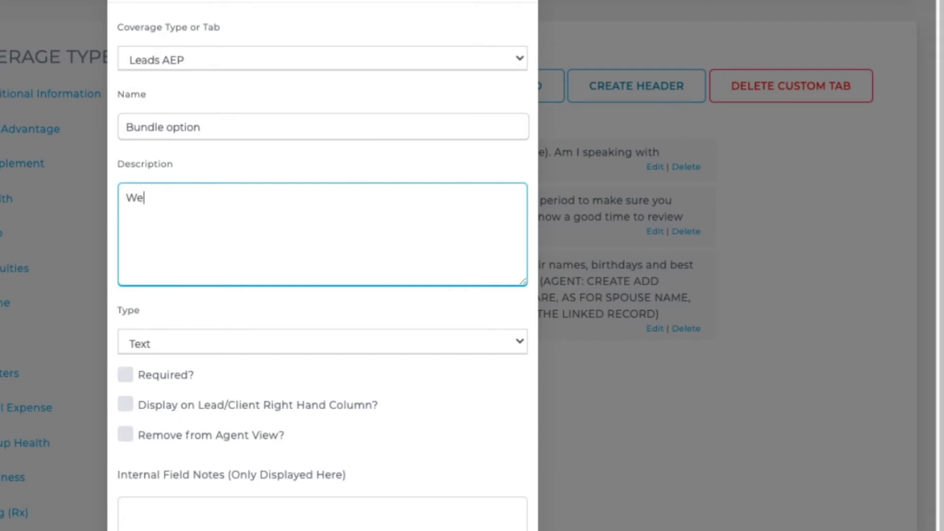
{"action": "type", "text": " can also cover you "}
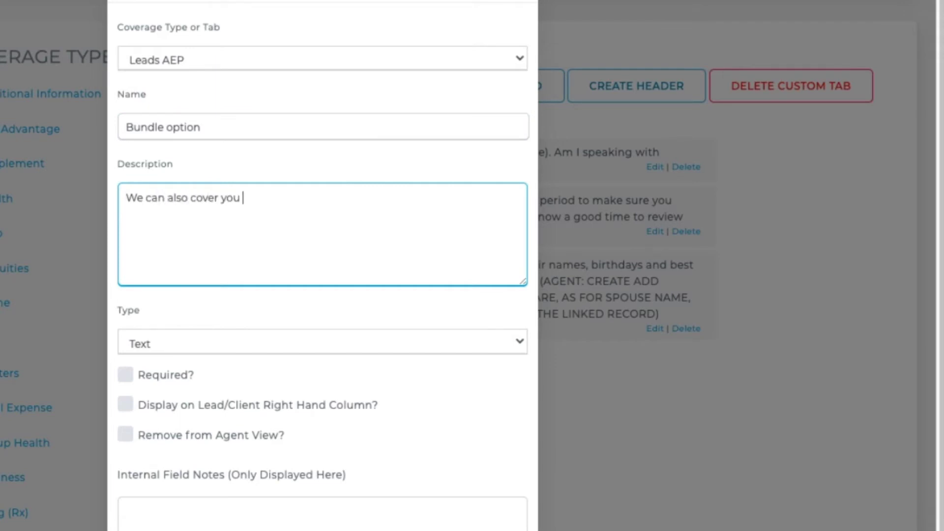
{"action": "type", "text": "for Life & Final Expense "}
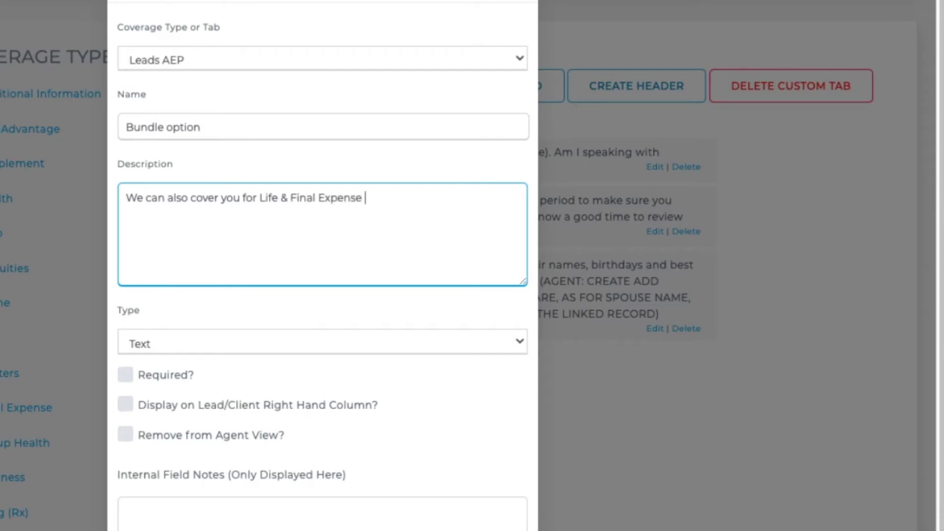
{"action": "type", "text": "at a bundled rate"}
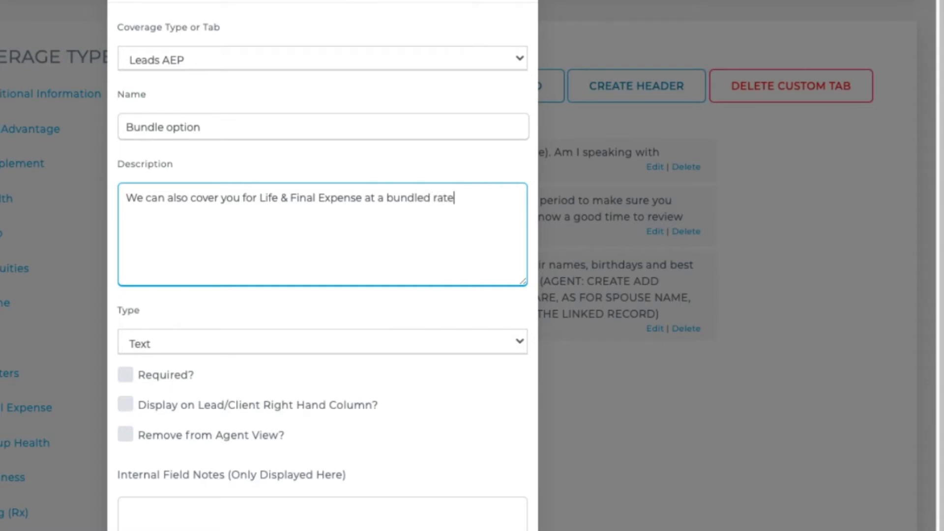
{"action": "type", "text": ". Do you have the"}
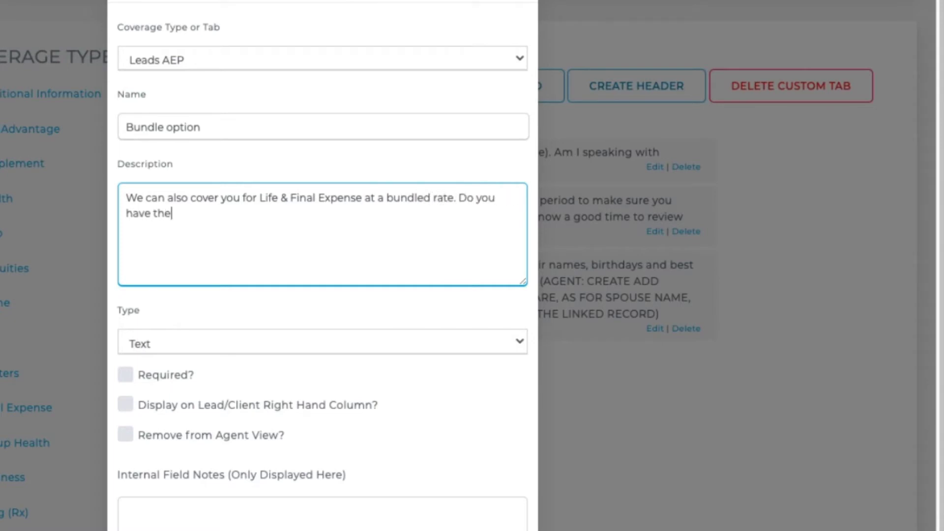
{"action": "type", "text": "se policies in place already or should I also get you a quote"}
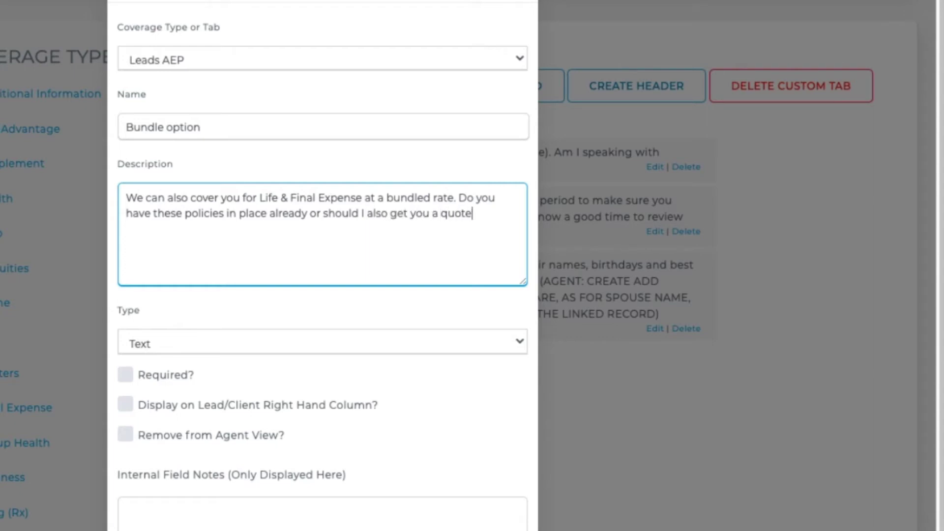
{"action": "type", "text": " on "}
{"action": "type", "text": "either or"}
{"action": "type", "text": " both of those as "}
{"action": "type", "text": "well"}
{"action": "type", "text": " to see"}
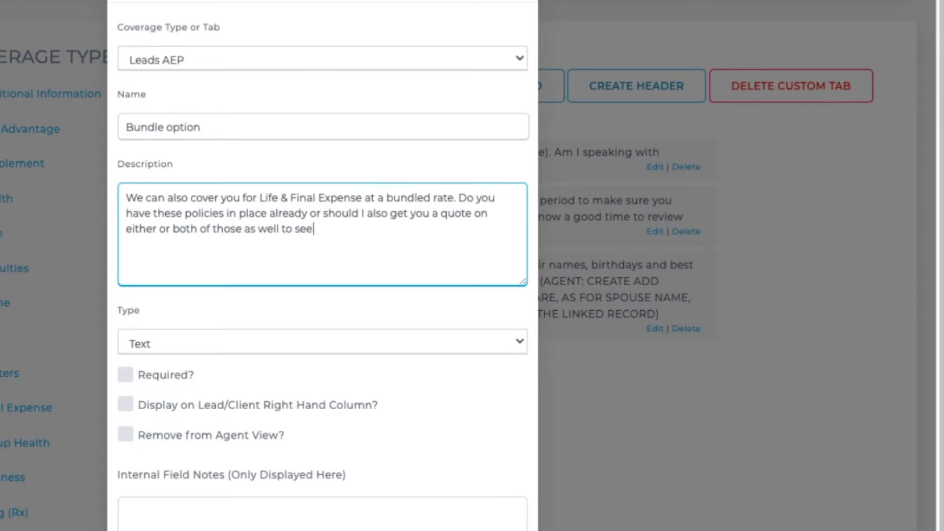
{"action": "type", "text": " what kind of "}
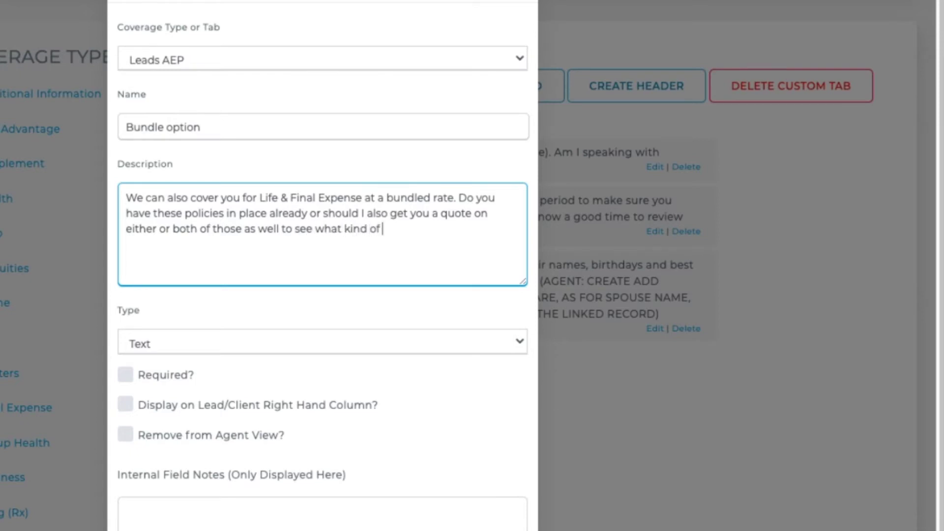
{"action": "type", "text": "money we can "}
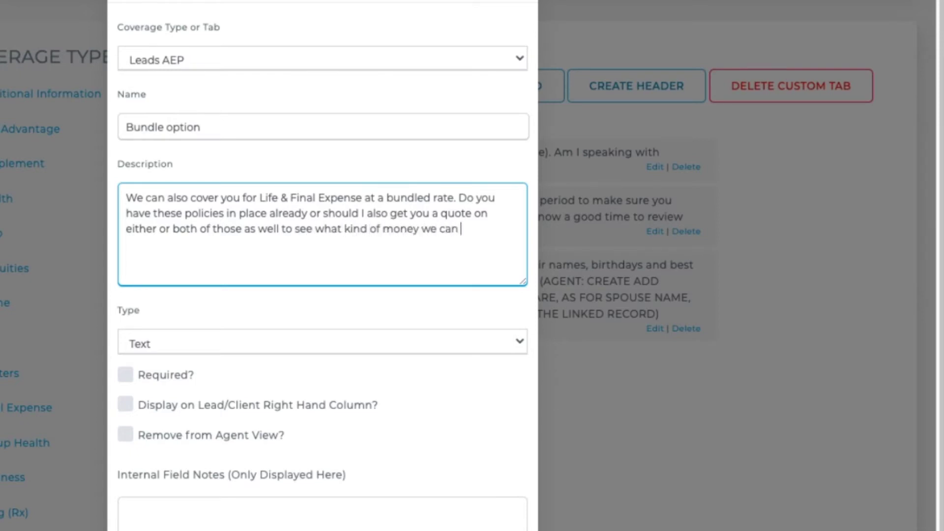
{"action": "type", "text": "save you?"}
{"action": "left_click", "coordinate": [251, 341]}
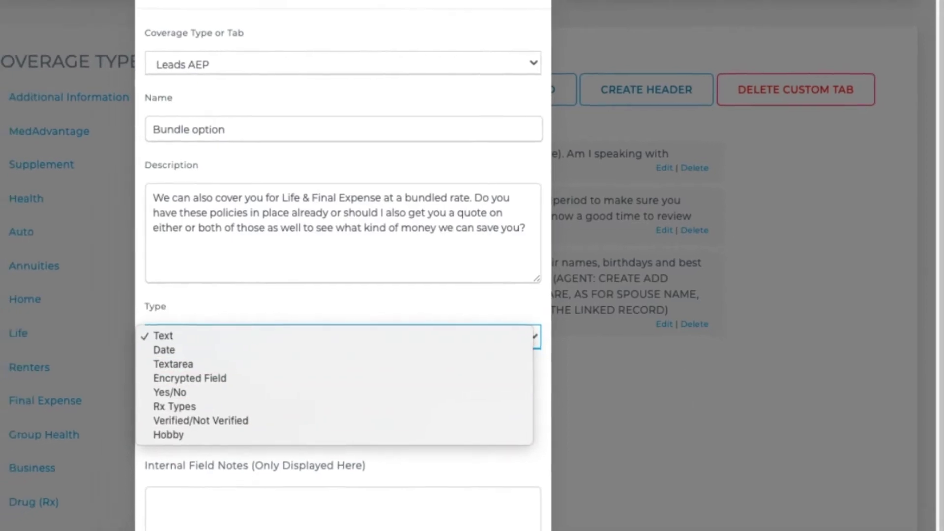
{"action": "key", "text": "Escape"}
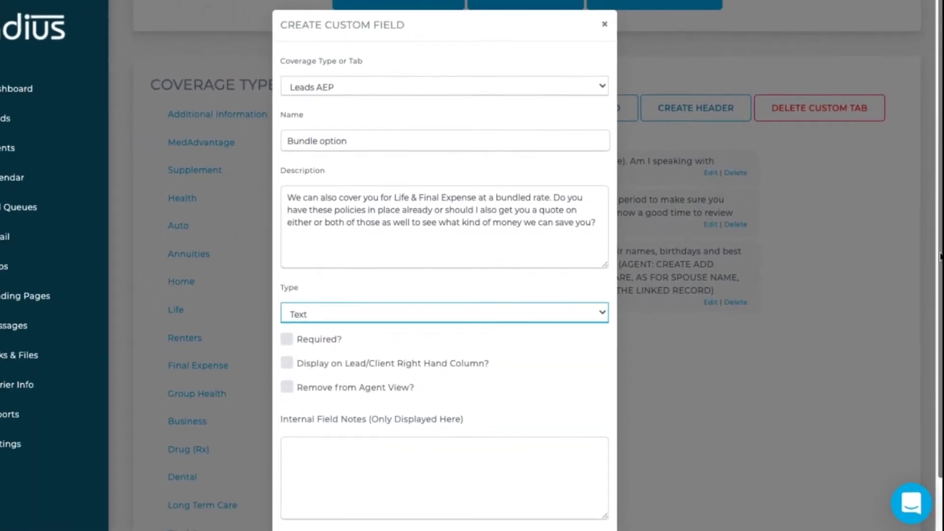
{"action": "scroll", "coordinate": [527, 467], "scroll_direction": "down", "scroll_amount": 2}
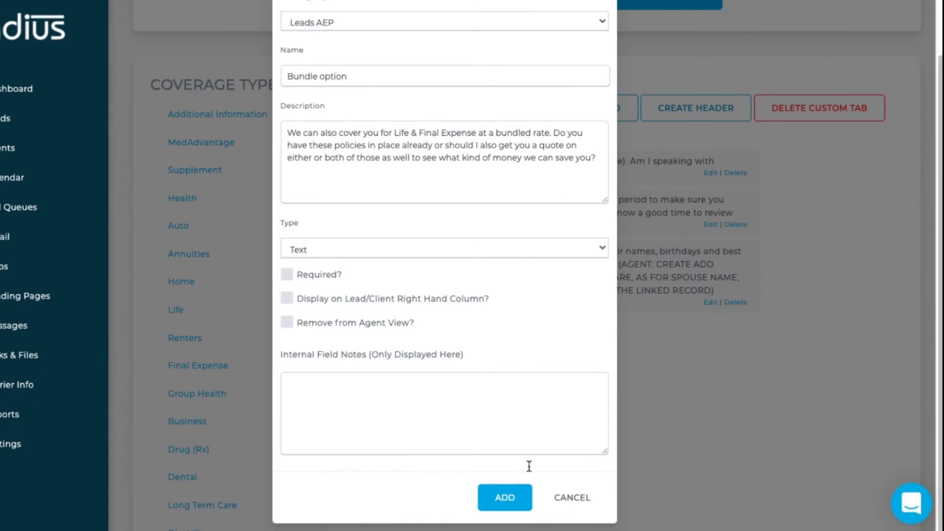
{"action": "left_click", "coordinate": [507, 506]}
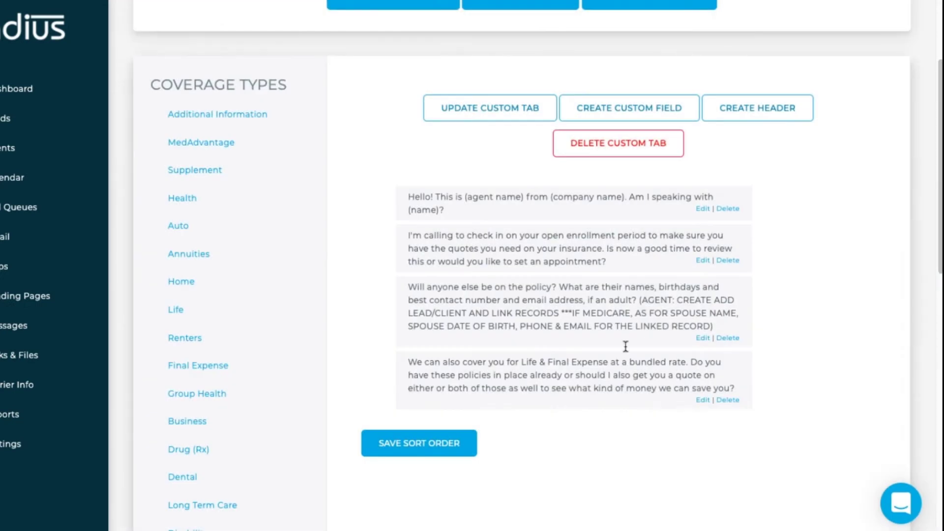
{"action": "left_click_drag", "start_coordinate": [939, 240], "coordinate": [933, 178]}
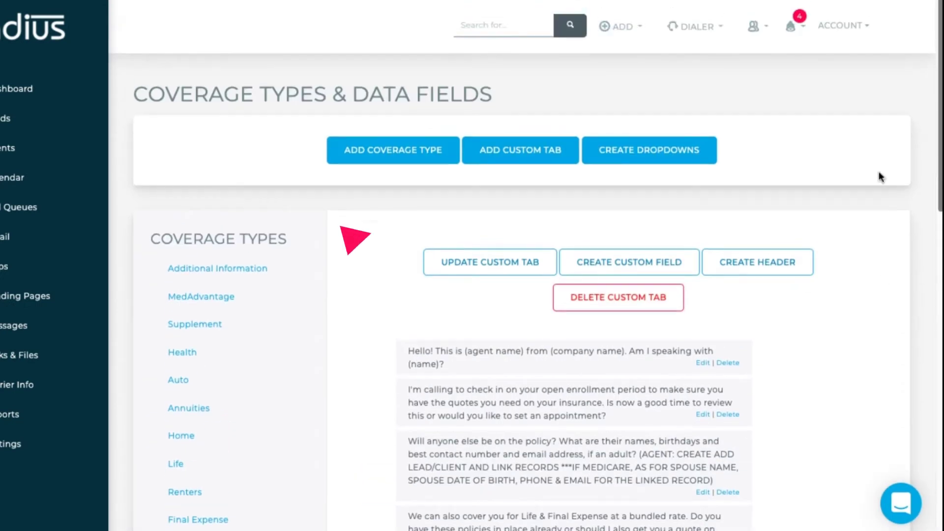
Step: Under Create Dropdowns, make a new dropdown named 'Coverage Bundles'
{"action": "left_click", "coordinate": [674, 160]}
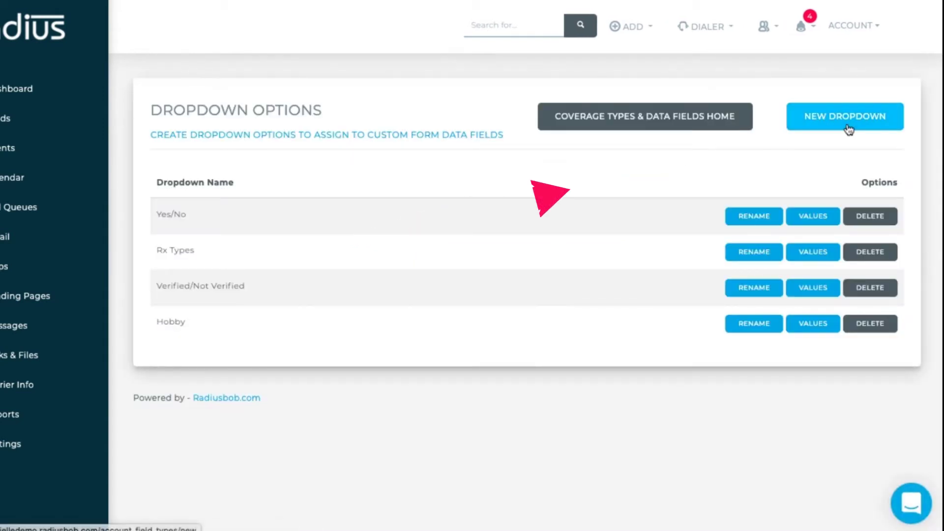
{"action": "left_click", "coordinate": [847, 127]}
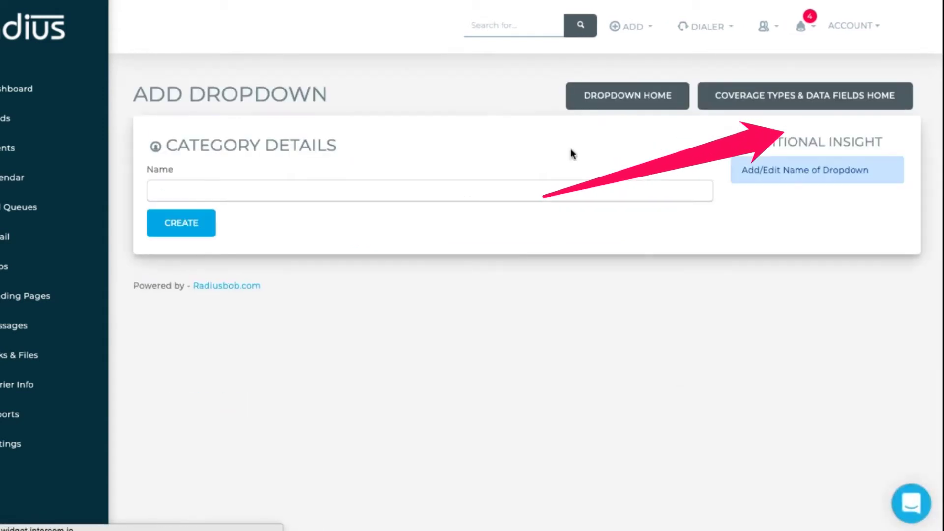
{"action": "left_click", "coordinate": [420, 189]}
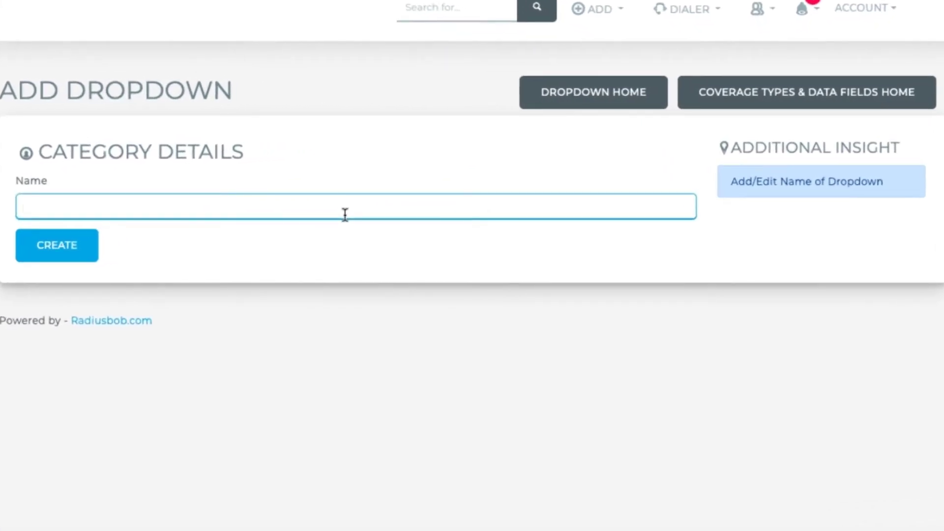
{"action": "type", "text": "Coverage P"}
{"action": "type", "text": "undles"}
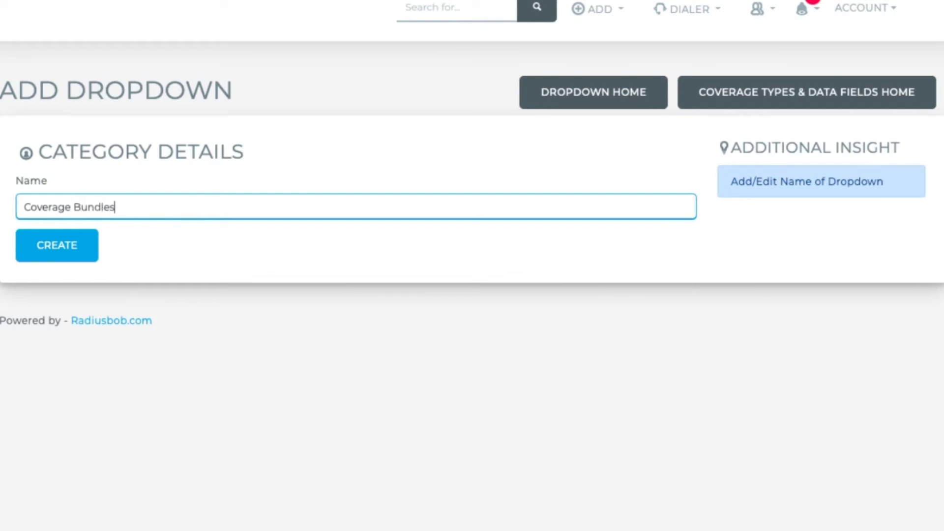
{"action": "left_click", "coordinate": [76, 249]}
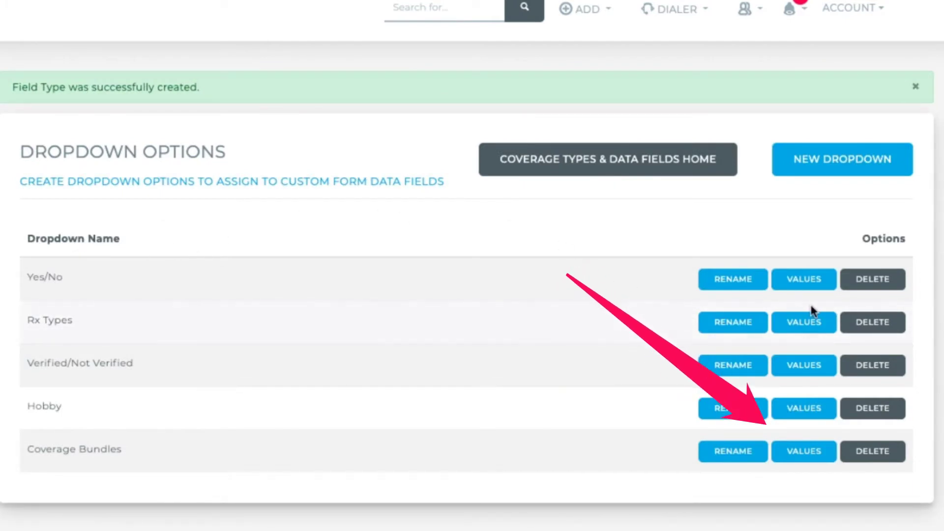
Step: Add the option 'Interested in Full Bundle' with a matching value and sort order 1
{"action": "left_click", "coordinate": [802, 458]}
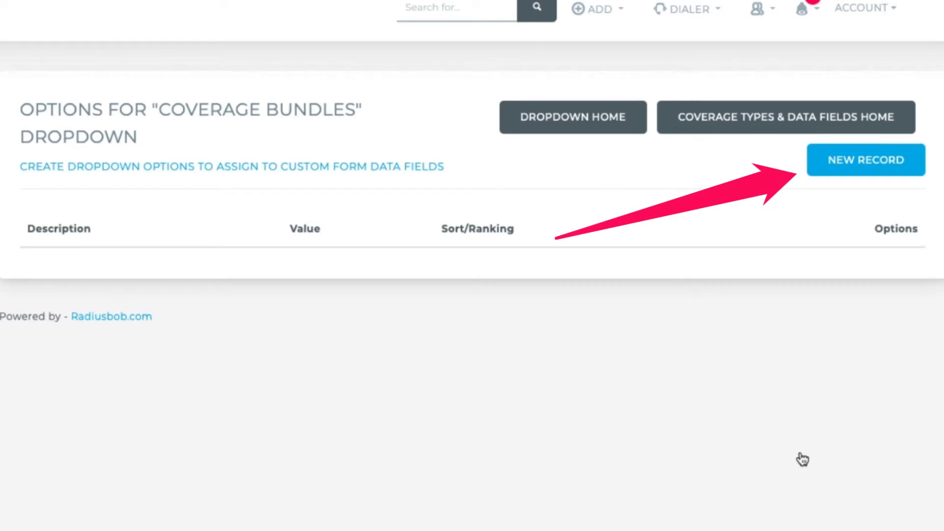
{"action": "left_click", "coordinate": [867, 160]}
{"action": "type", "text": "Inte"}
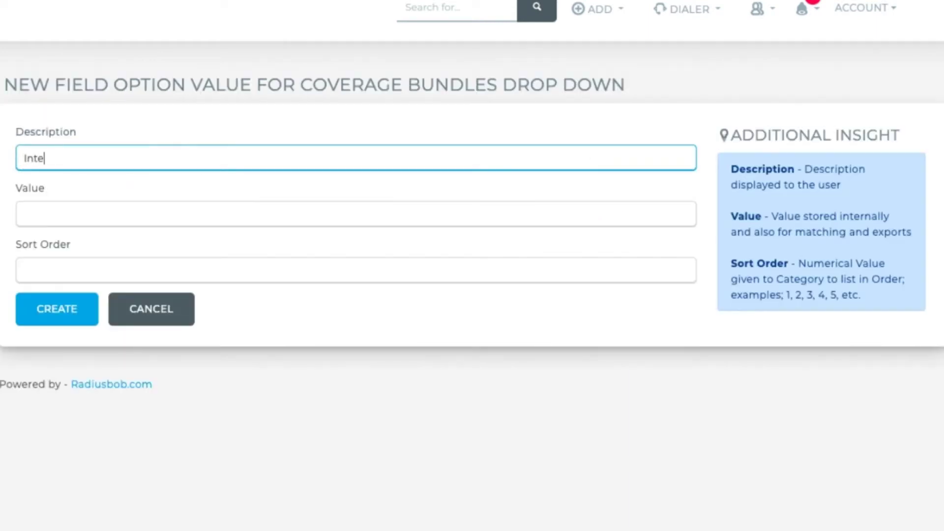
{"action": "type", "text": "rested in Full Bundle"}
{"action": "key", "text": "Tab"}
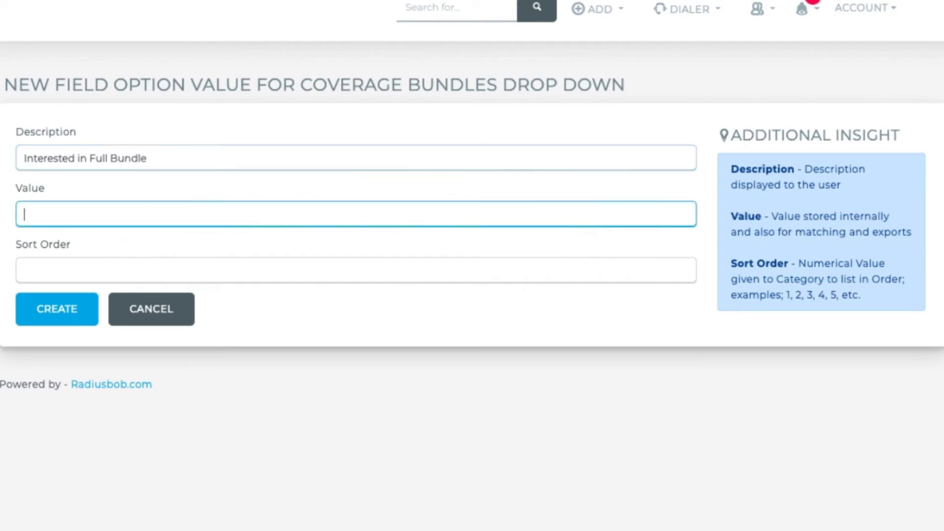
{"action": "type", "text": "Full Bundle"}
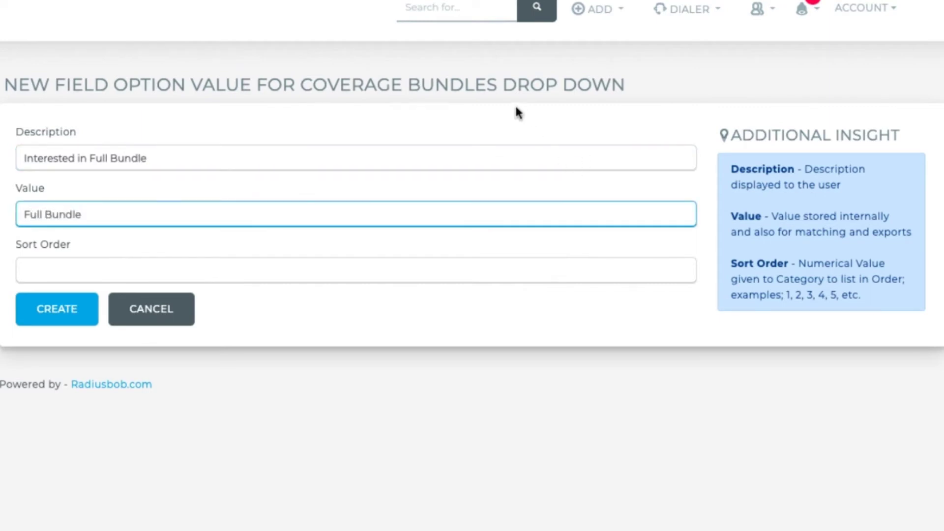
{"action": "triple_click", "coordinate": [133, 152]}
{"action": "left_click", "coordinate": [205, 158]}
{"action": "triple_click", "coordinate": [216, 163]}
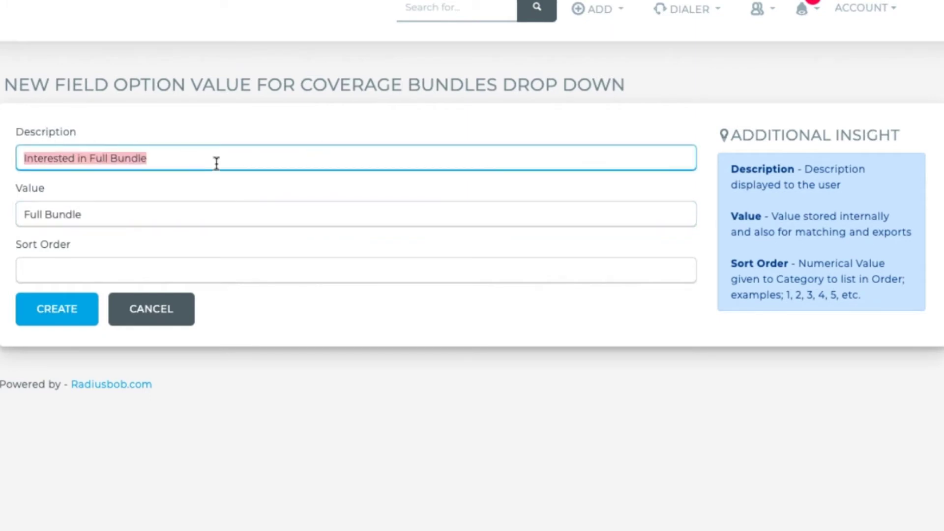
{"action": "key", "text": "ctrl+c"}
{"action": "key", "text": "Tab"}
{"action": "key", "text": "ctrl+v"}
{"action": "left_click", "coordinate": [59, 268]}
{"action": "type", "text": "1"}
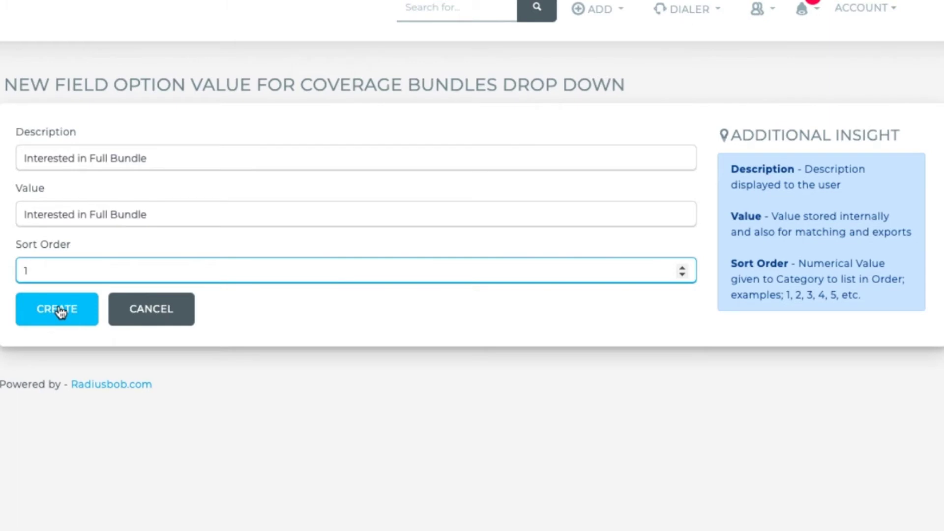
{"action": "left_click", "coordinate": [60, 311]}
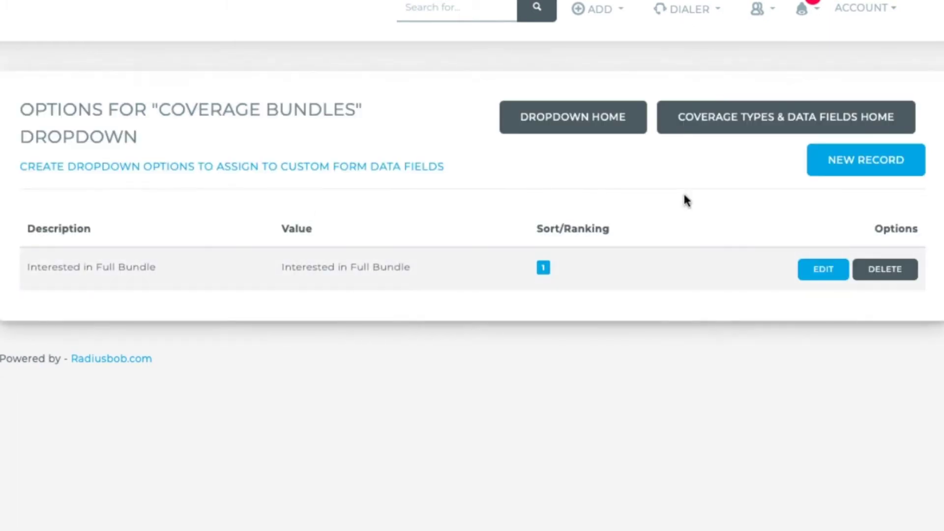
Step: Add the option 'Interested Life' with sort order 2
{"action": "left_click", "coordinate": [864, 162]}
{"action": "left_click", "coordinate": [520, 159]}
{"action": "type", "text": "Interested Life"}
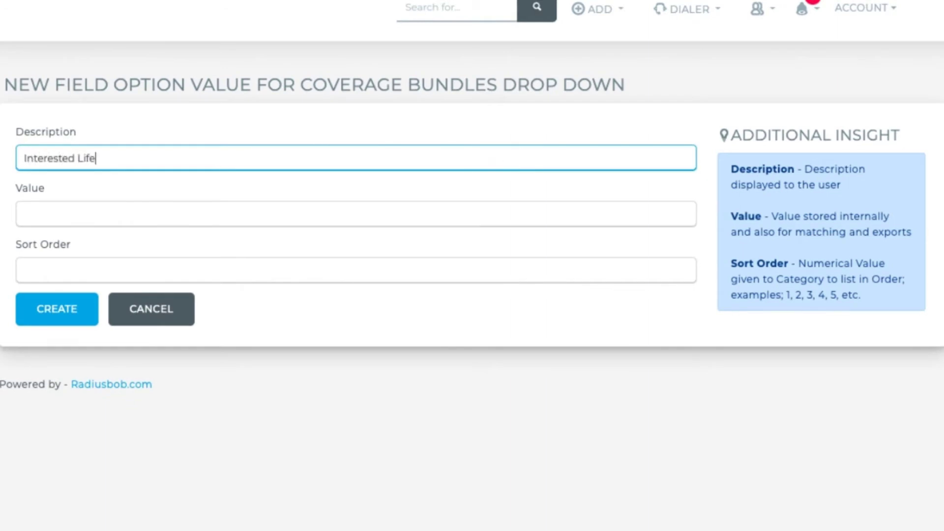
{"action": "key", "text": "Tab"}
{"action": "type", "text": "Interested "}
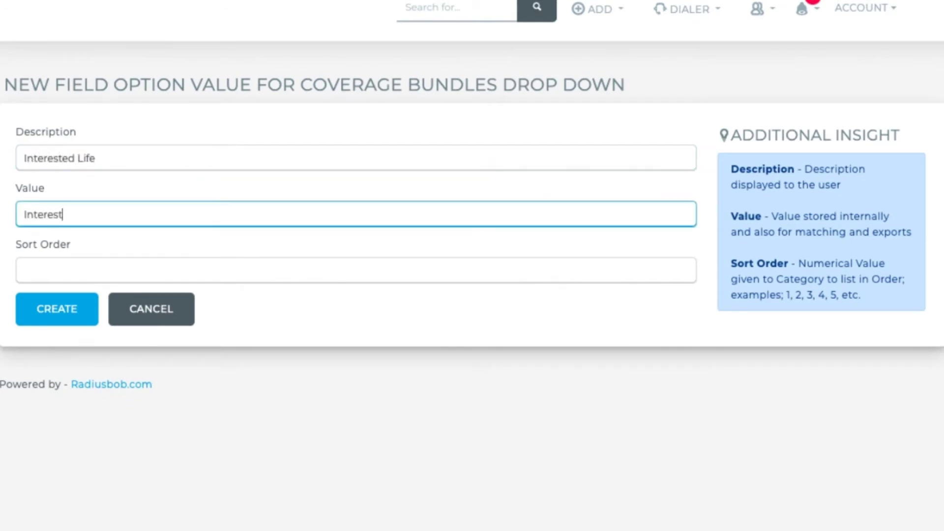
{"action": "type", "text": "Life"}
{"action": "key", "text": "Tab"}
{"action": "type", "text": "2"}
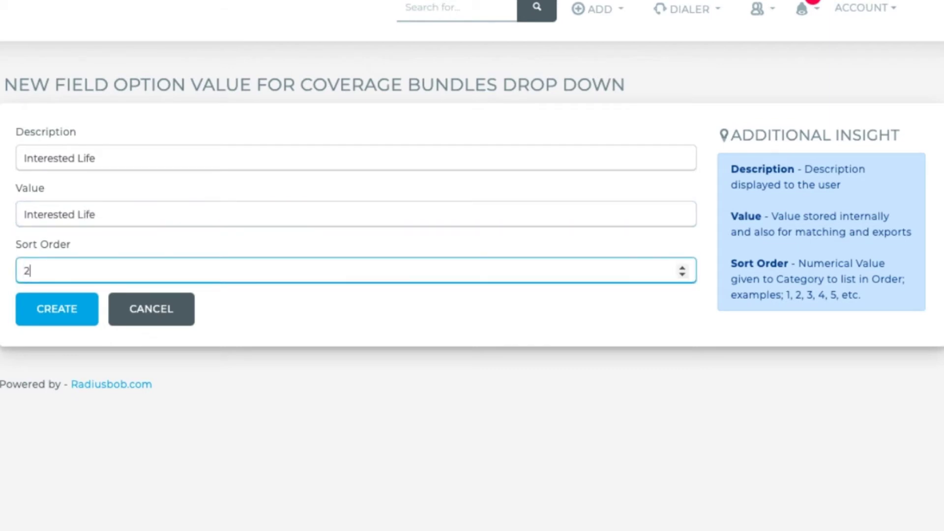
{"action": "left_click", "coordinate": [84, 307]}
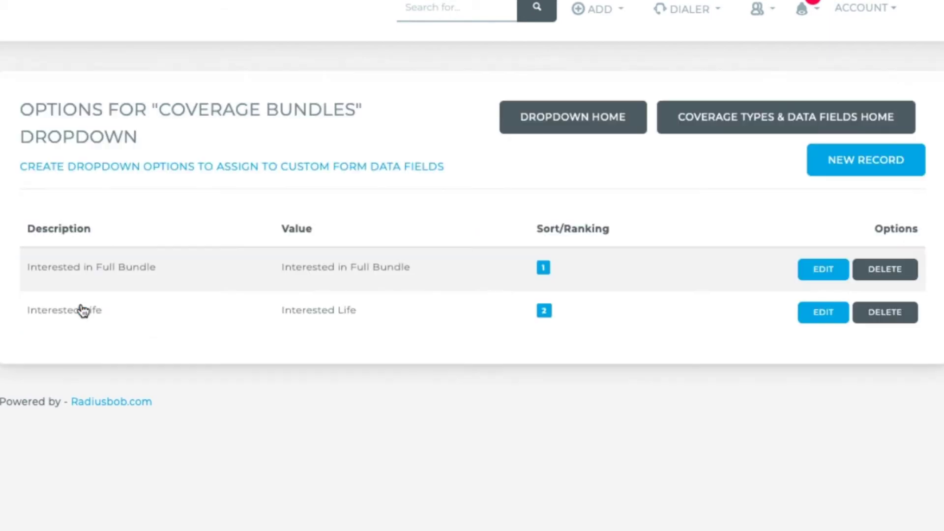
Step: Add the option 'Interested Final Expense' with sort order 3
{"action": "left_click", "coordinate": [821, 170]}
{"action": "type", "text": "Interested Final Expense"}
{"action": "key", "text": "Tab"}
{"action": "type", "text": "Interested Final Expense"}
{"action": "key", "text": "Tab"}
{"action": "type", "text": "3"}
{"action": "key", "text": "Tab"}
{"action": "key", "text": "Return"}
Step: Add the option 'Not Interested' with sort order 4 and return to Coverage Types
{"action": "type", "text": "Not Interested"}
{"action": "key", "text": "Tab"}
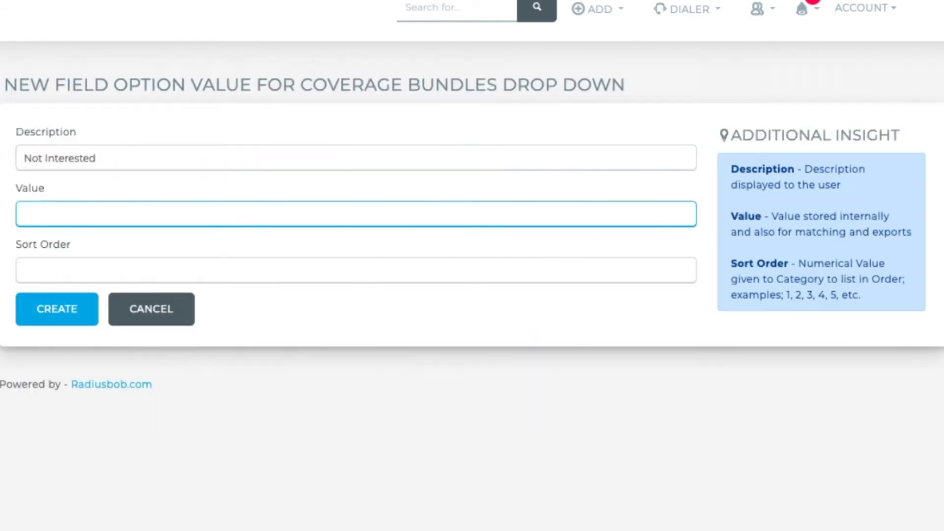
{"action": "type", "text": "Not Interested"}
{"action": "key", "text": "Tab"}
{"action": "type", "text": "4"}
{"action": "key", "text": "Tab"}
{"action": "left_click", "coordinate": [81, 324]}
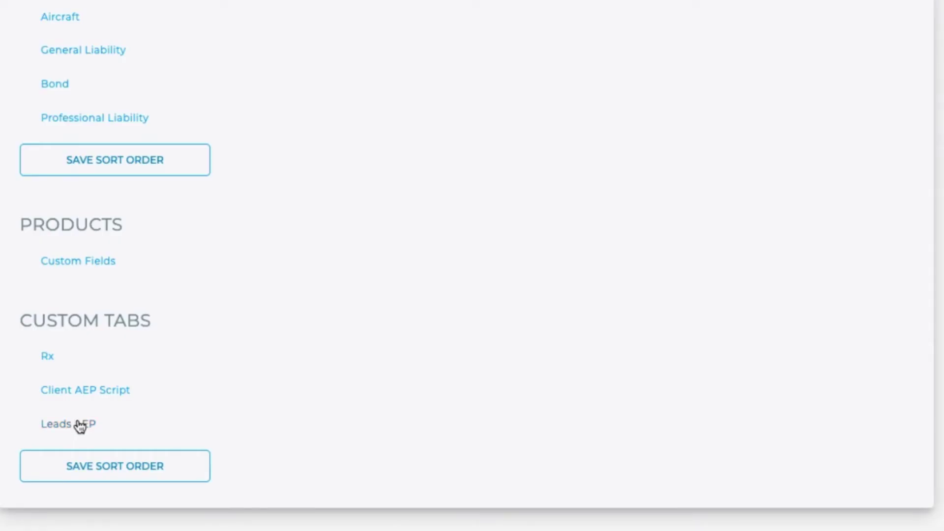
{"action": "left_click", "coordinate": [80, 426]}
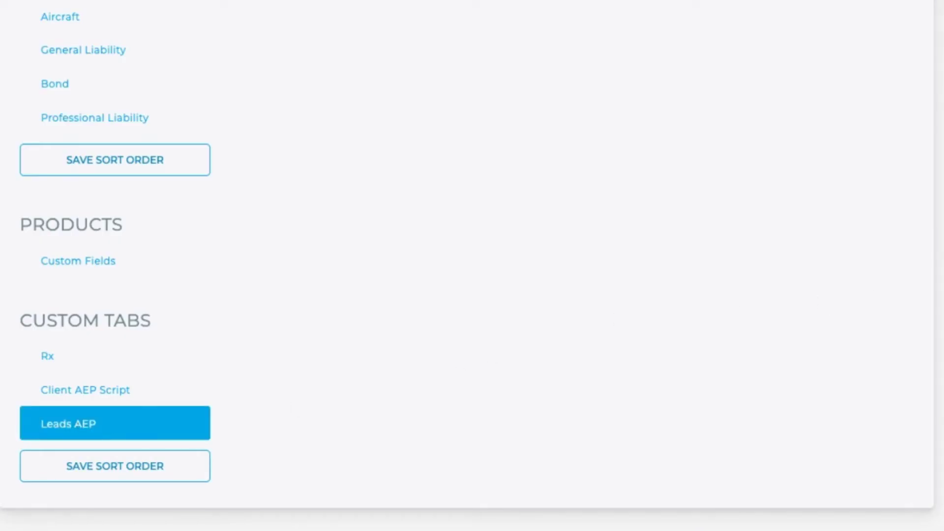
Step: Change the bundle option field's type to the Coverage Bundles dropdown and update it
{"action": "scroll", "coordinate": [683, 380], "scroll_direction": "up", "scroll_amount": 10}
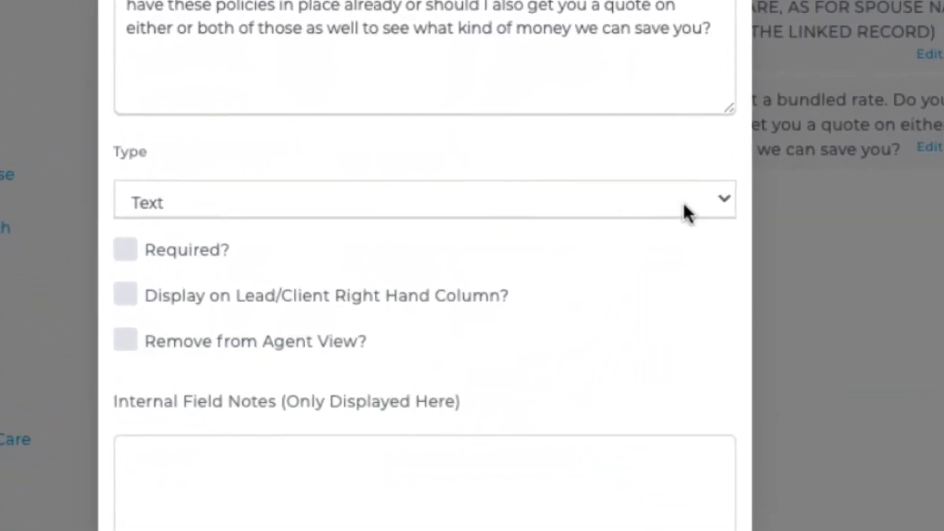
{"action": "left_click", "coordinate": [585, 333]}
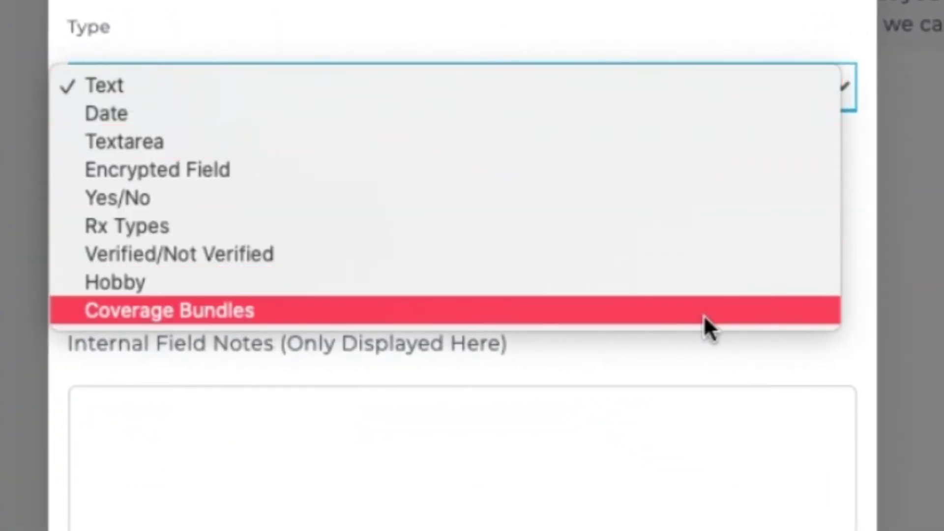
{"action": "left_click", "coordinate": [704, 315]}
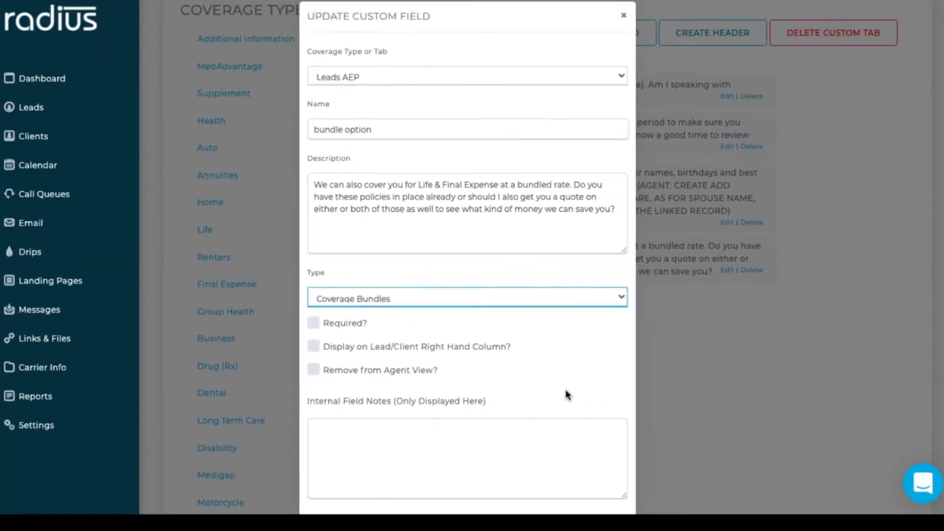
{"action": "scroll", "coordinate": [541, 413], "scroll_direction": "down", "scroll_amount": 1}
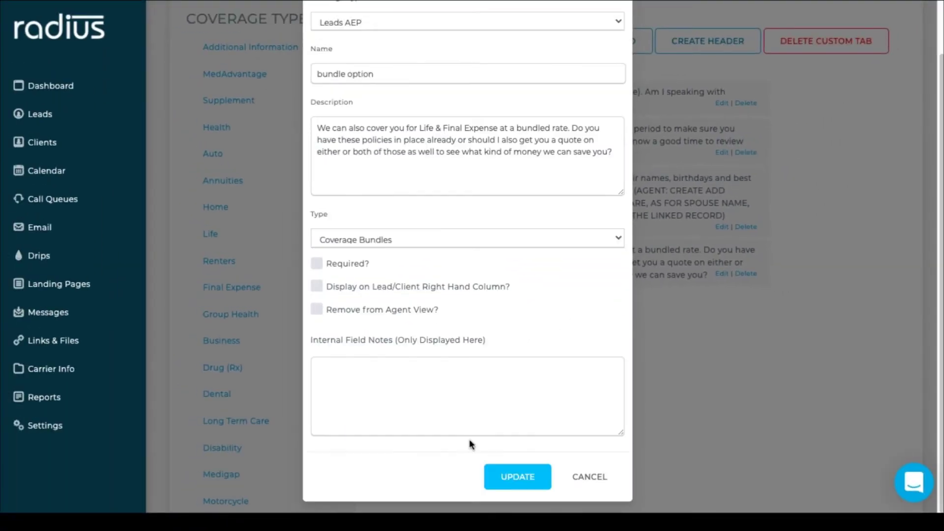
{"action": "left_click", "coordinate": [518, 477]}
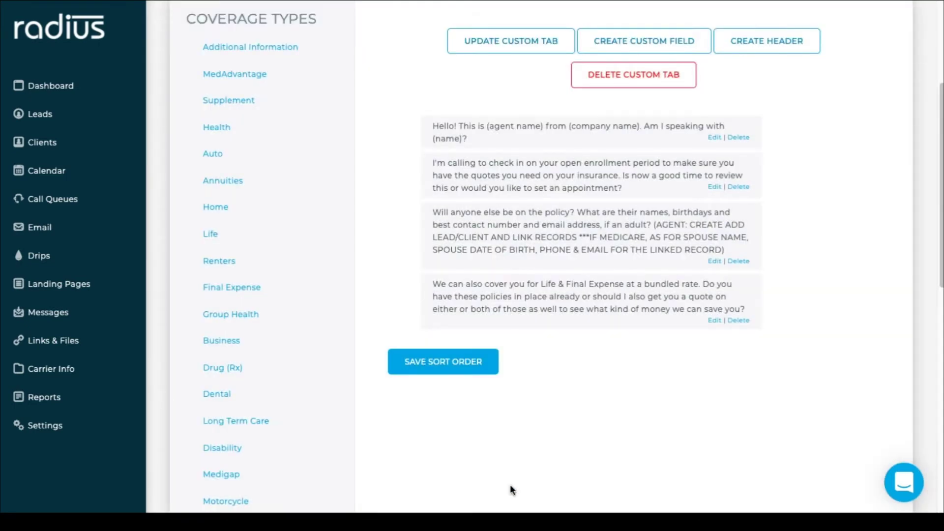
Step: Go back to the Dropdown Options list and begin another new dropdown
{"action": "scroll", "coordinate": [935, 172], "scroll_direction": "up", "scroll_amount": 5}
{"action": "left_click", "coordinate": [717, 149]}
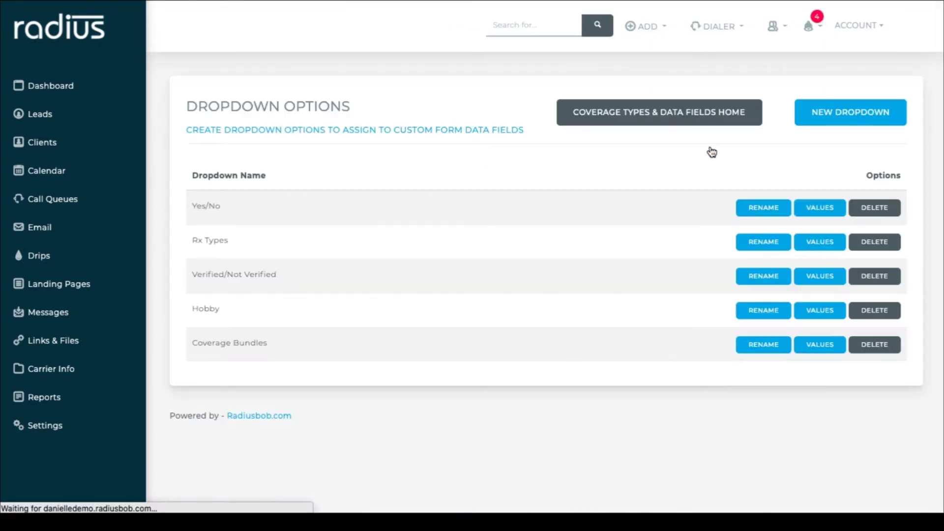
{"action": "left_click", "coordinate": [879, 121]}
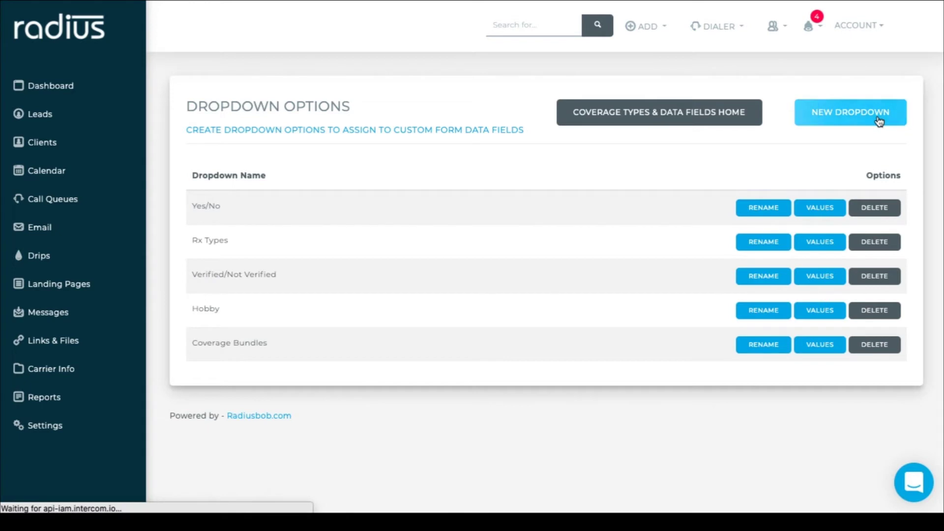
Step: Create a new Radius dropdown named 'Best Time of Day'
{"action": "left_click", "coordinate": [354, 190]}
{"action": "type", "text": "Best Time o"}
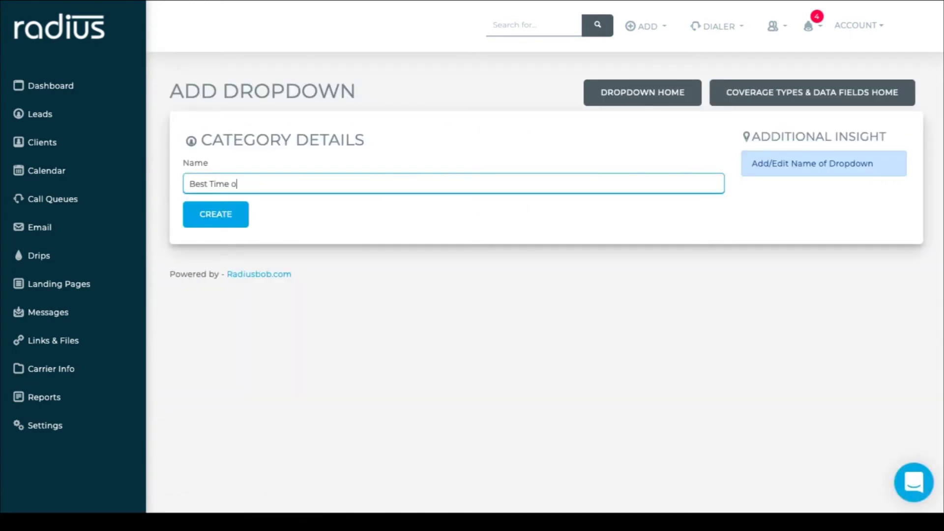
{"action": "type", "text": "f Day"}
{"action": "left_click", "coordinate": [209, 215]}
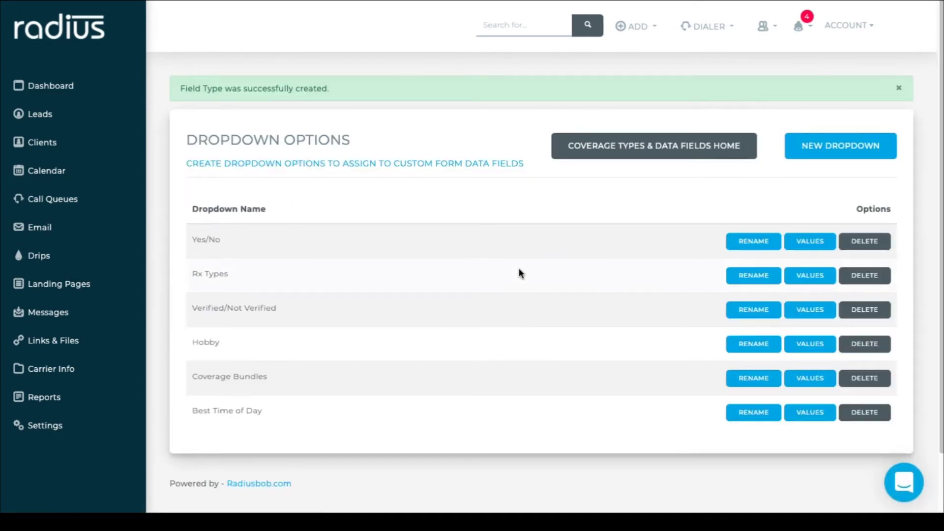
Step: Add the option Morning with sort order 1 to Best Time of Day
{"action": "left_click", "coordinate": [805, 420]}
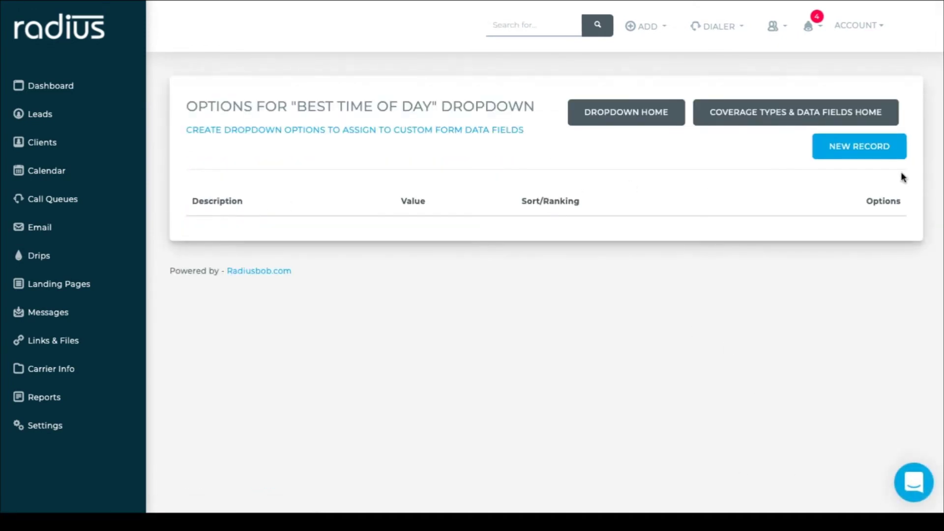
{"action": "left_click", "coordinate": [886, 148]}
{"action": "left_click", "coordinate": [436, 151]}
{"action": "type", "text": "Morning"}
{"action": "key", "text": "Tab"}
{"action": "type", "text": "Morning"}
Step: Add the options Afternoon (2) and Between 5-8p (3)
{"action": "key", "text": "Tab"}
{"action": "type", "text": "1"}
{"action": "left_click", "coordinate": [215, 265]}
{"action": "type", "text": "Afternoon"}
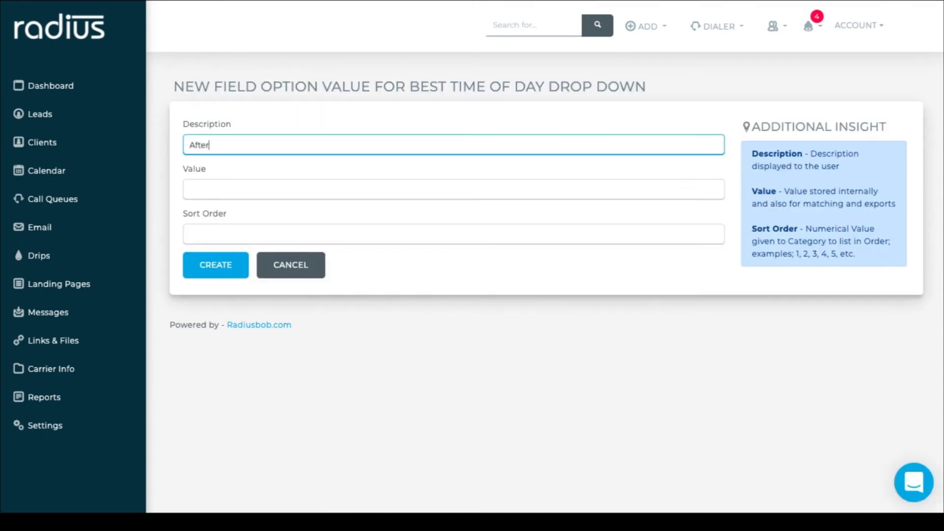
{"action": "left_click", "coordinate": [226, 266]}
{"action": "type", "text": "Between 5-8p"}
{"action": "key", "text": "Tab"}
{"action": "type", "text": "Between 5-8p"}
{"action": "key", "text": "Tab"}
{"action": "type", "text": "3"}
{"action": "key", "text": "Return"}
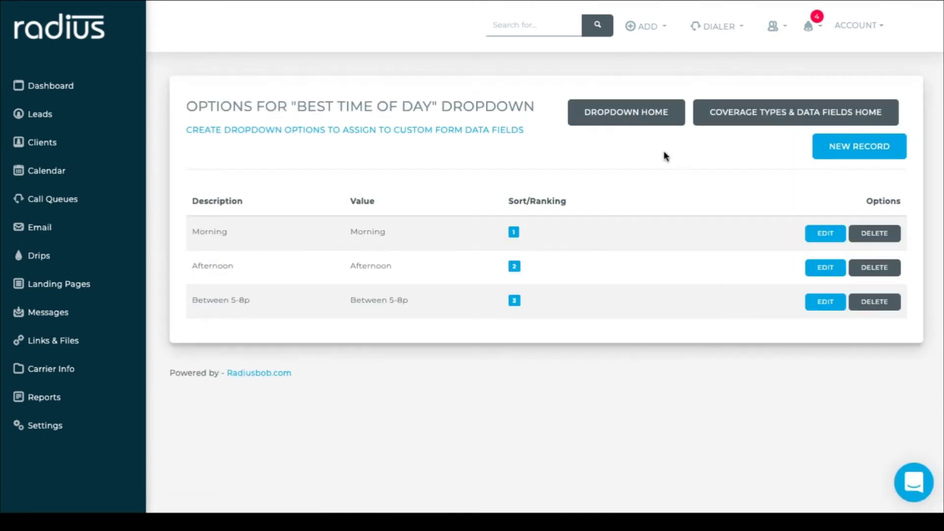
{"action": "left_click", "coordinate": [784, 123]}
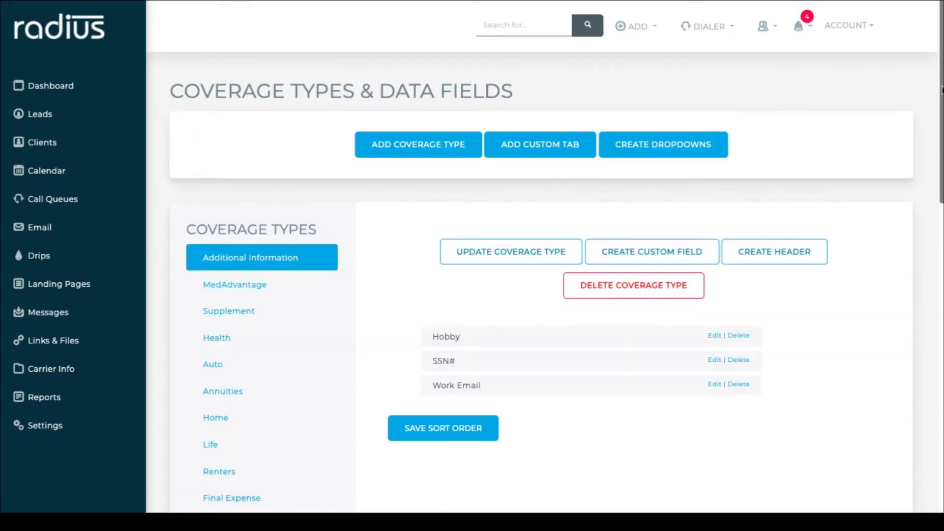
Step: Start a new custom field on the Leads AEP tab, named 'time of' day preference
{"action": "left_click_drag", "start_coordinate": [941, 104], "coordinate": [941, 359]}
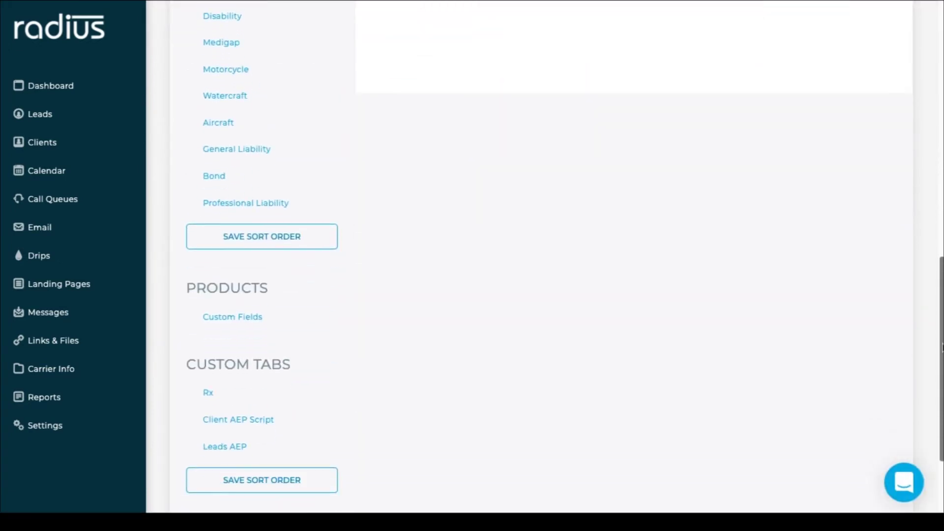
{"action": "left_click", "coordinate": [213, 455]}
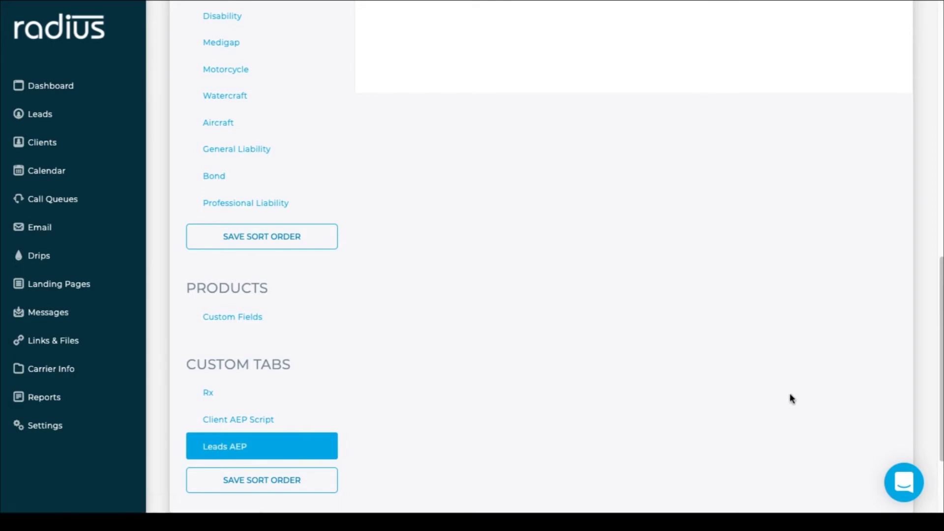
{"action": "left_click_drag", "start_coordinate": [942, 301], "coordinate": [925, 120]}
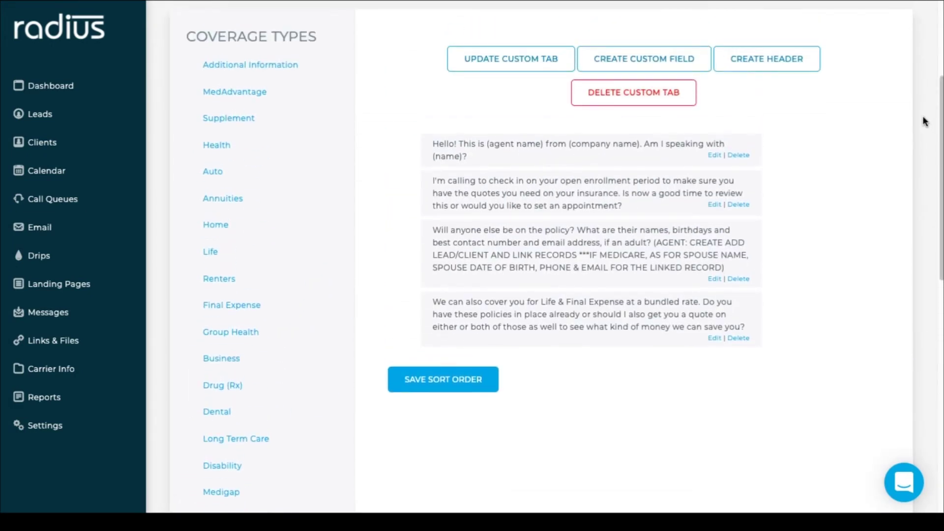
{"action": "left_click", "coordinate": [673, 59]}
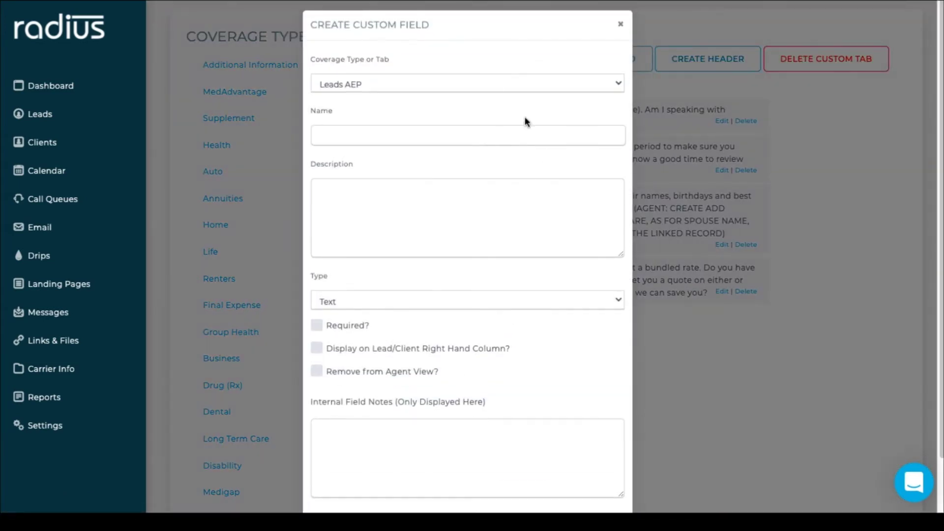
{"action": "left_click", "coordinate": [529, 132]}
{"action": "type", "text": "time of day preference"}
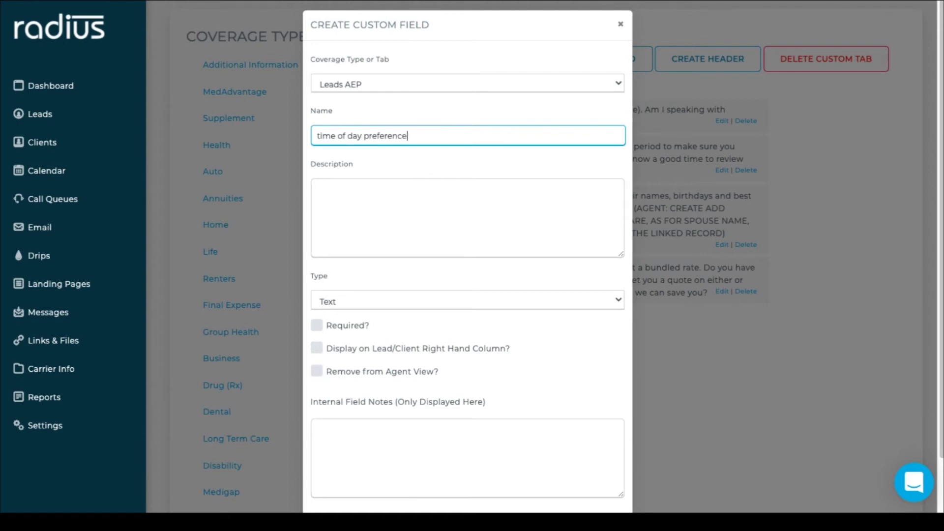
Step: Describe it, set type Best Time of Day, show it in the right-hand column, and add it
{"action": "left_click", "coordinate": [467, 218]}
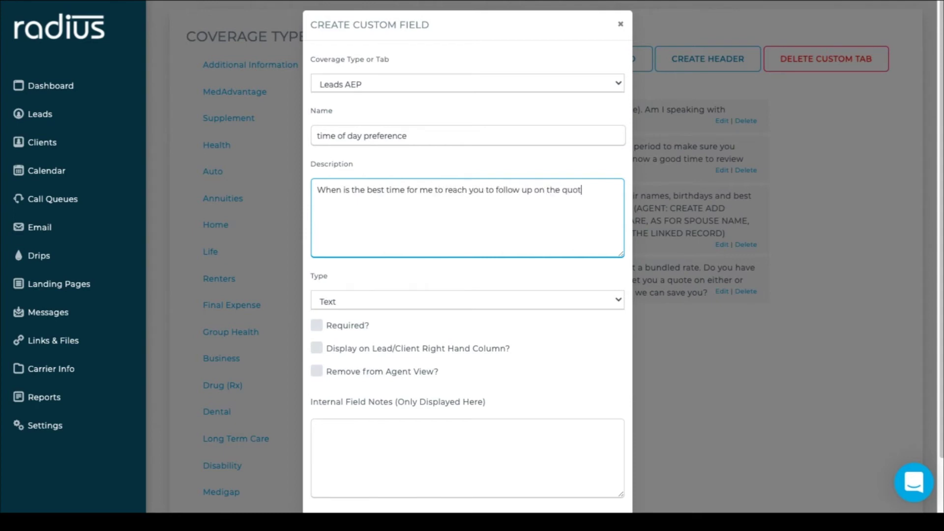
{"action": "type", "text": "morrow?"}
{"action": "left_click", "coordinate": [472, 302]}
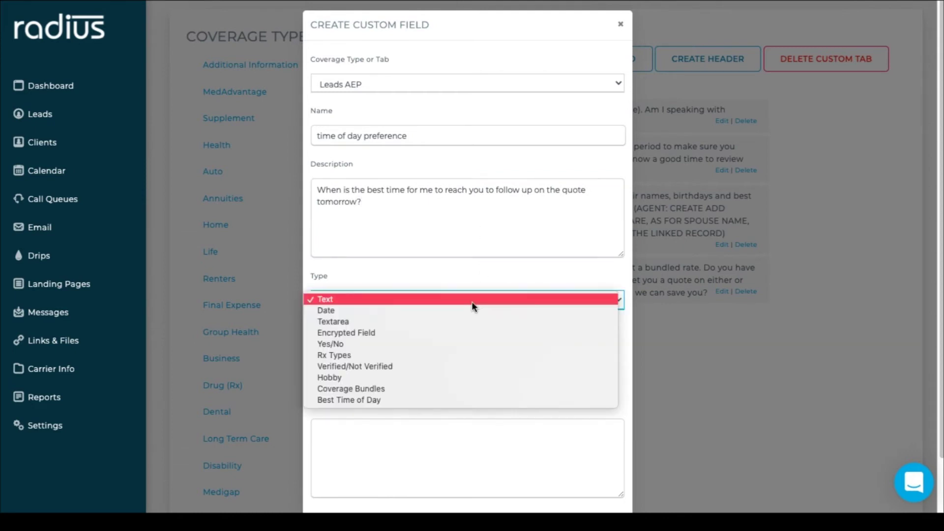
{"action": "left_click", "coordinate": [456, 402]}
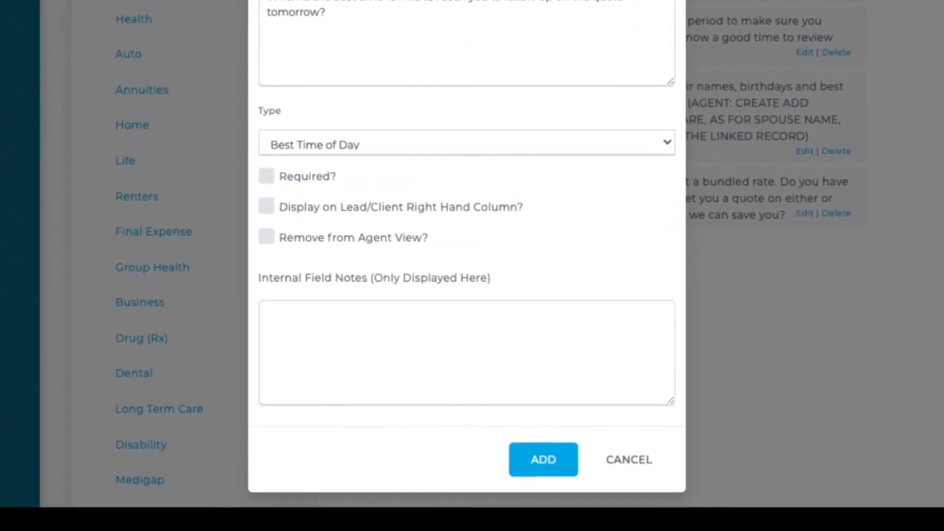
{"action": "left_click", "coordinate": [257, 193]}
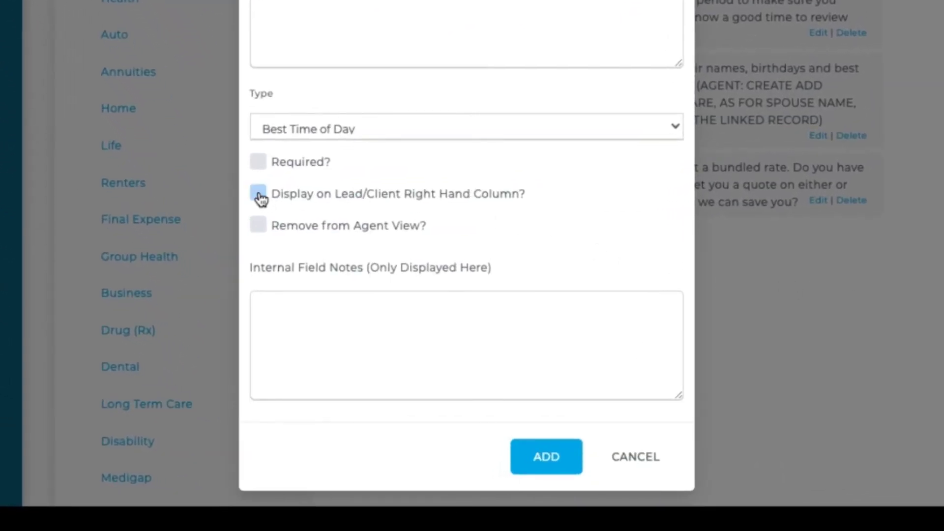
{"action": "left_click", "coordinate": [563, 464]}
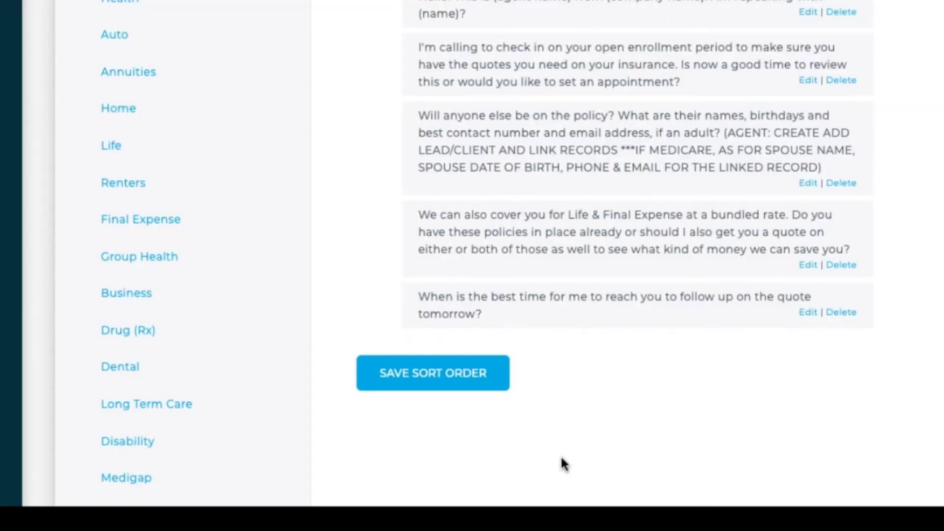
Step: Change the fifth question to 'Would you prefer that I follow up in the morning, afternoon or between 5-8p tomorrow'
{"action": "left_click", "coordinate": [809, 313]}
{"action": "left_click", "coordinate": [474, 116]}
{"action": "key", "text": "ctrl+a"}
{"action": "type", "text": "Would you prefer that"}
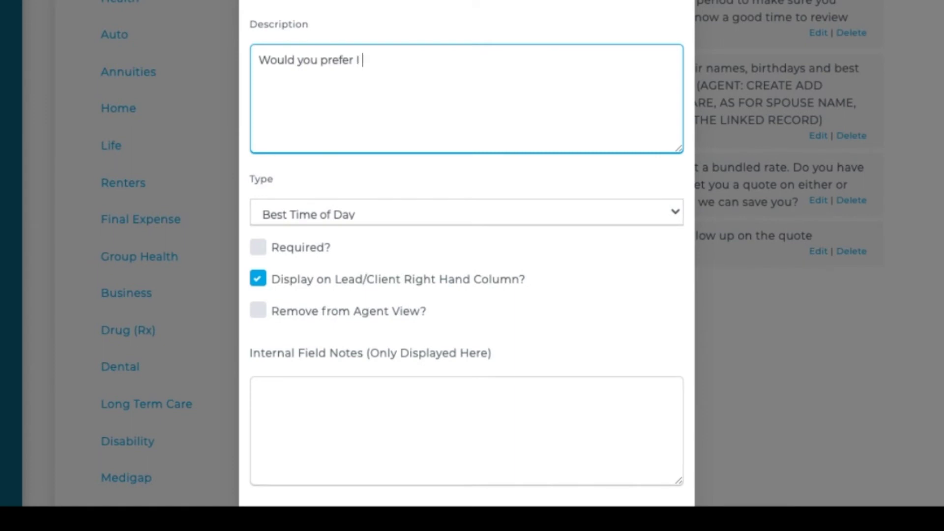
{"action": "type", "text": " I follow up in the morning, afternoon or between 5"}
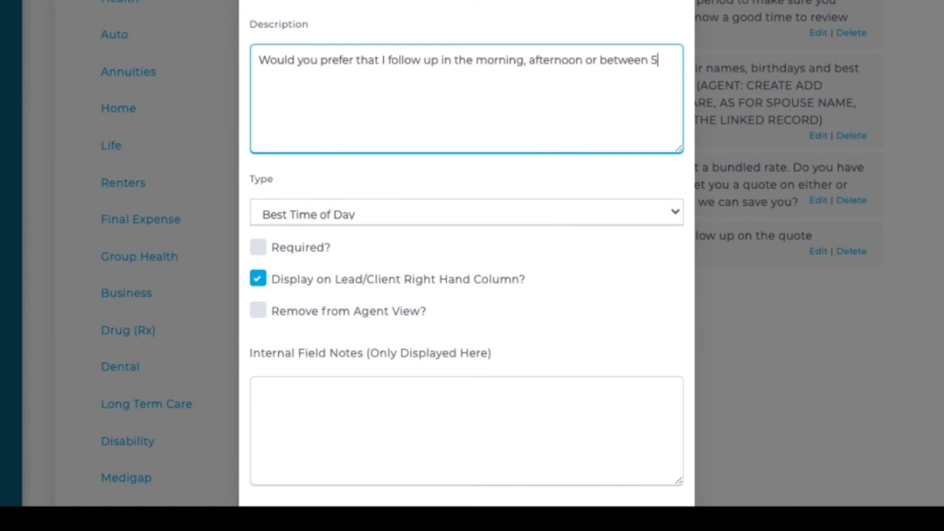
{"action": "type", "text": "-8p tomorrow after you've reviewed the quote I'm sending"}
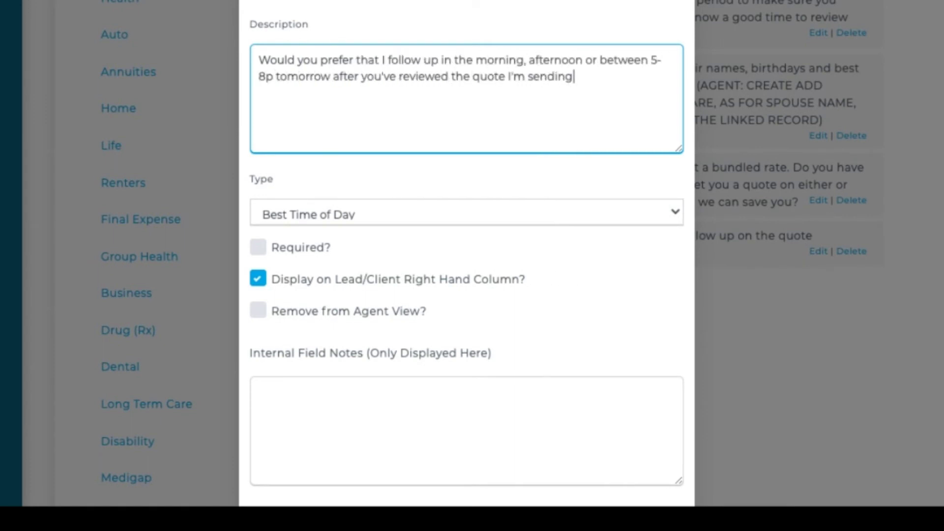
{"action": "scroll", "coordinate": [466, 245], "scroll_direction": "down", "scroll_amount": 2}
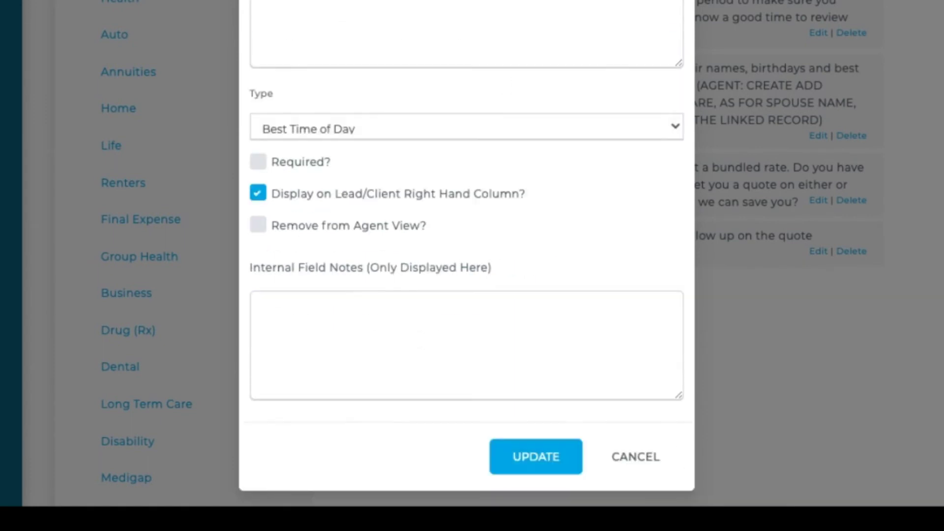
{"action": "left_click", "coordinate": [550, 467]}
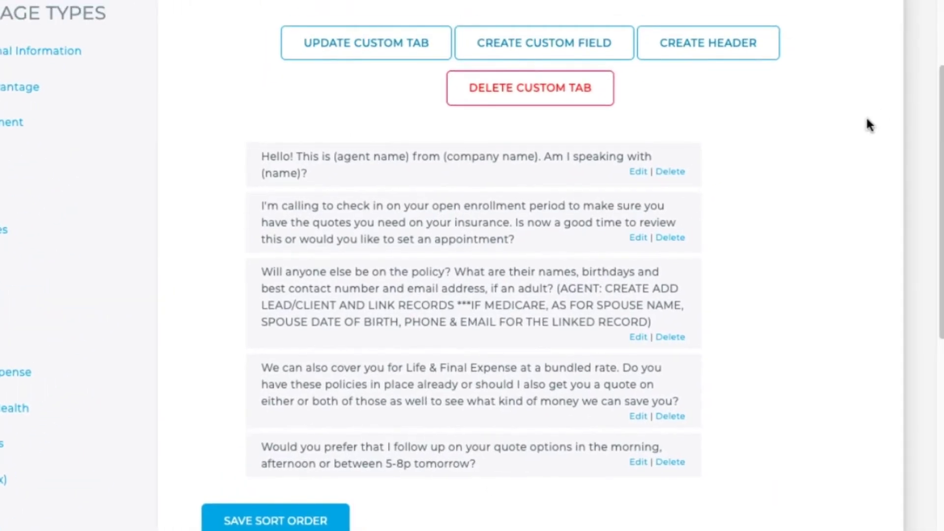
Step: Add a closing header line: 'Thank you so much for your time. Please feel free to call me…'
{"action": "left_click", "coordinate": [734, 45]}
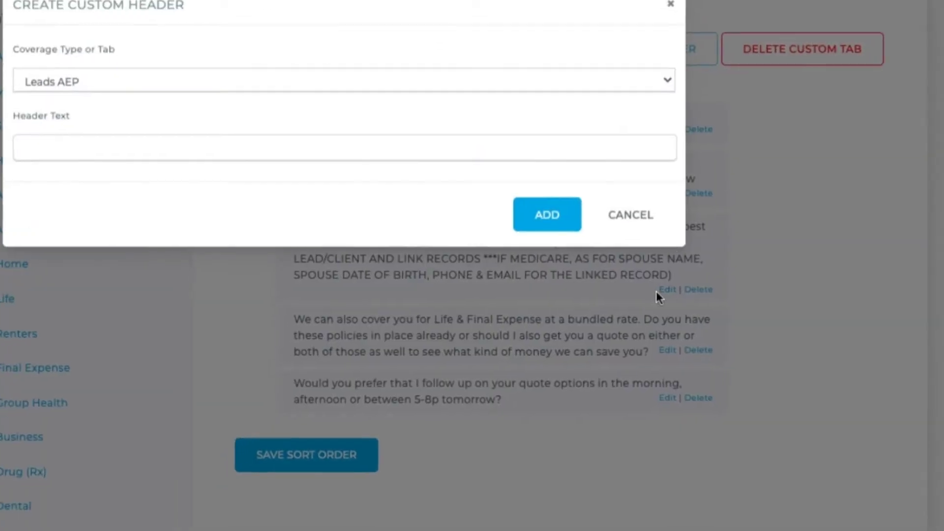
{"action": "left_click", "coordinate": [400, 151]}
{"action": "type", "text": "Thank you so much for your time. Please feel free to call me if you have"}
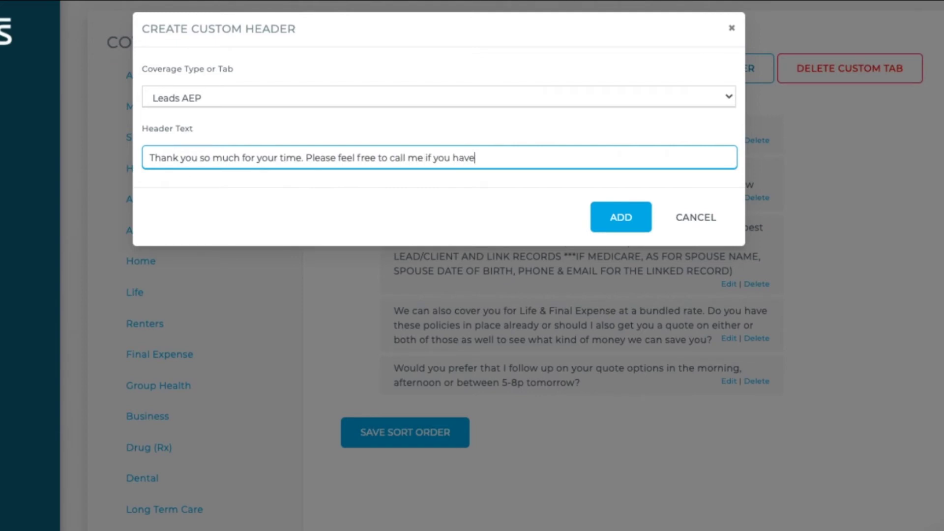
{"action": "type", "text": " any questions before I check in with you tomorrow."}
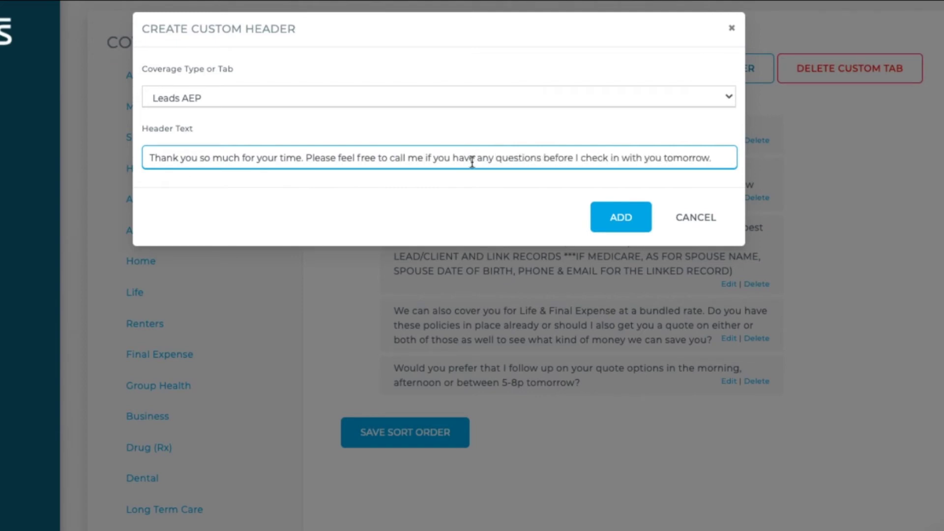
{"action": "left_click", "coordinate": [622, 218]}
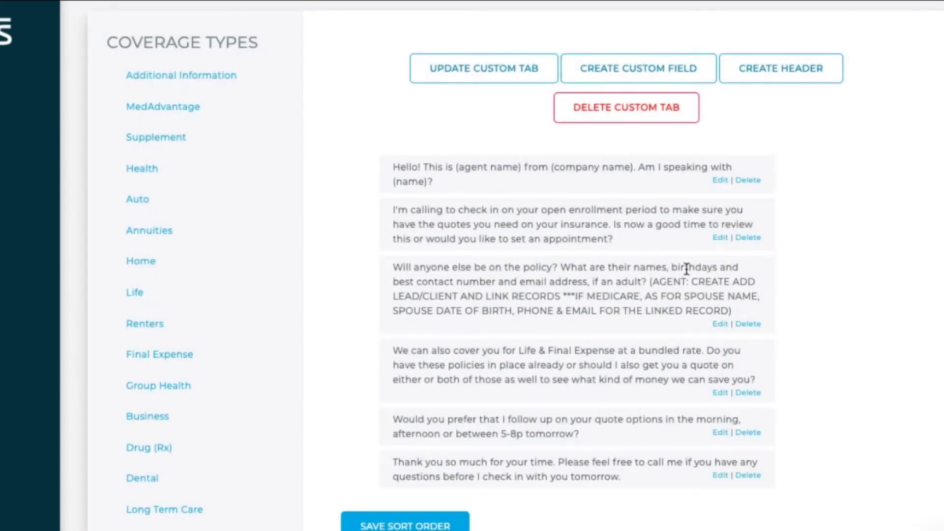
Step: Add an 'AGENT: Either create a task with the category of appointment…' instruction line
{"action": "left_click", "coordinate": [777, 79]}
{"action": "left_click", "coordinate": [532, 157]}
{"action": "type", "text": "AGENT: Either create a task with the "}
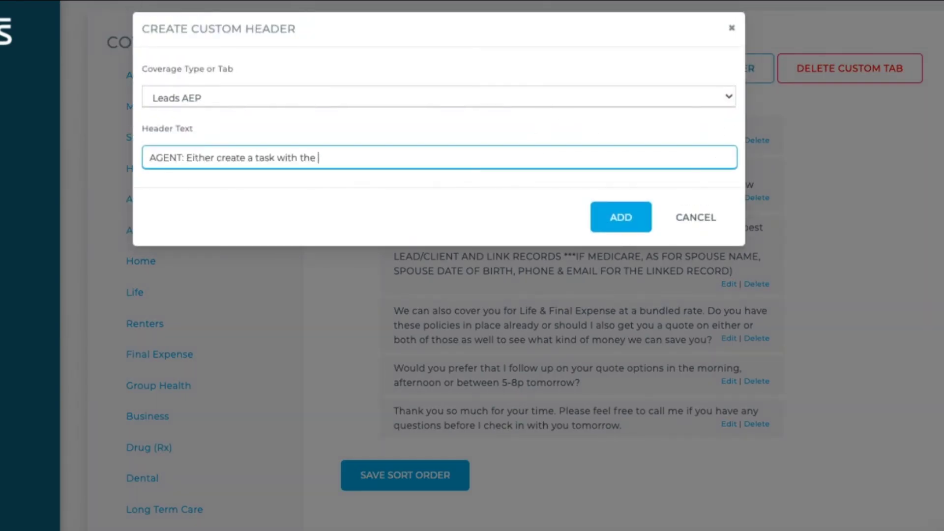
{"action": "type", "text": "category of appointment or fill out the information page for quote "}
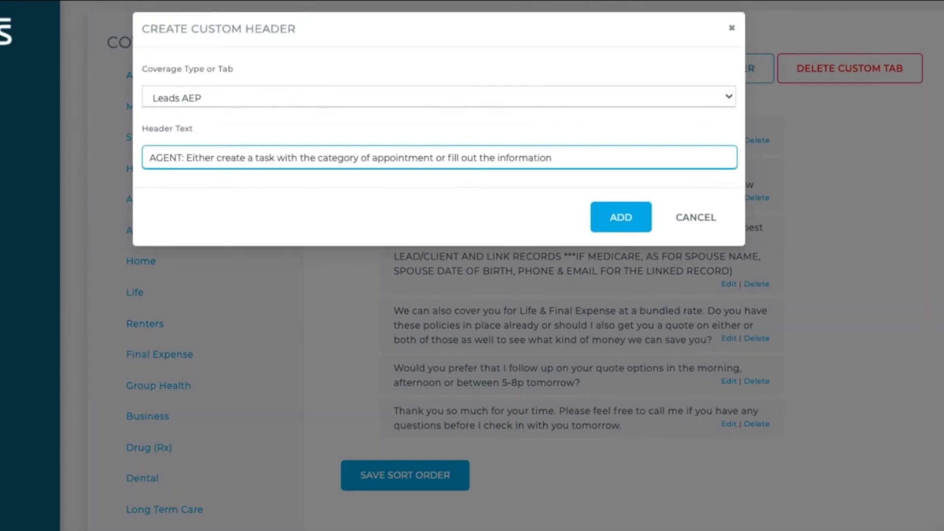
{"action": "type", "text": "details."}
{"action": "key", "text": "Return"}
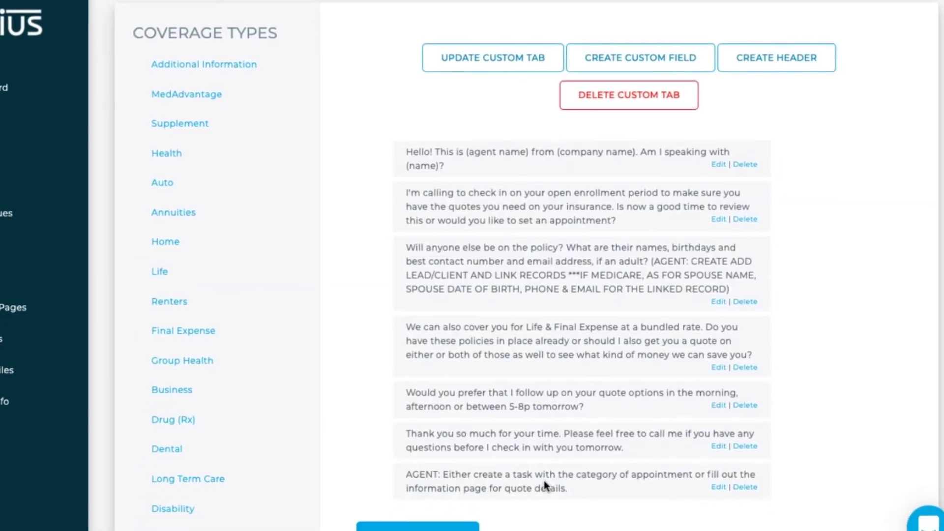
Step: Move the AGENT line above the follow-up question and save the new order
{"action": "left_click_drag", "start_coordinate": [547, 452], "coordinate": [546, 423]}
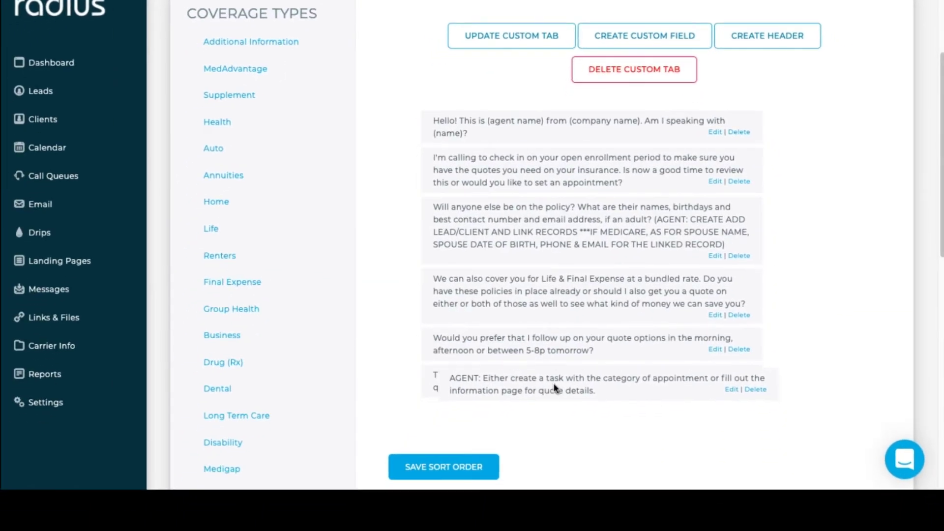
{"action": "left_click_drag", "start_coordinate": [555, 382], "coordinate": [536, 329]}
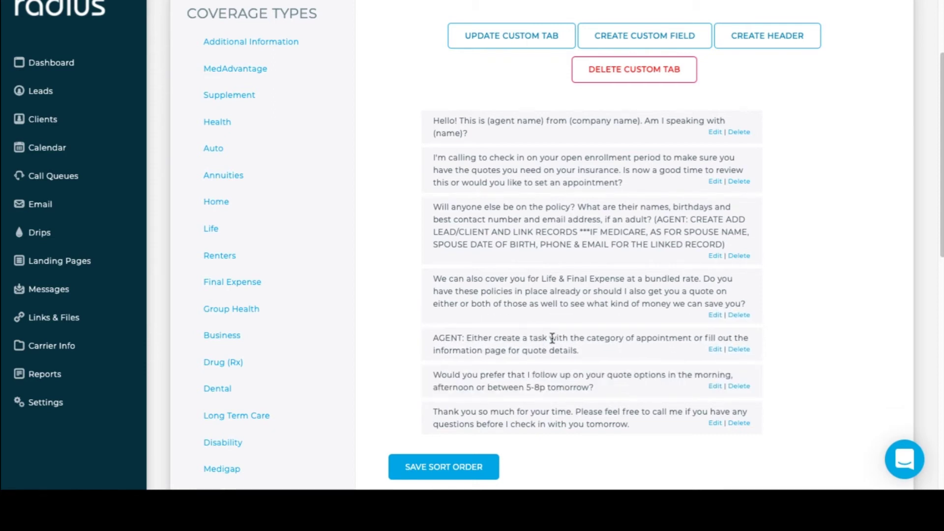
{"action": "left_click", "coordinate": [450, 471]}
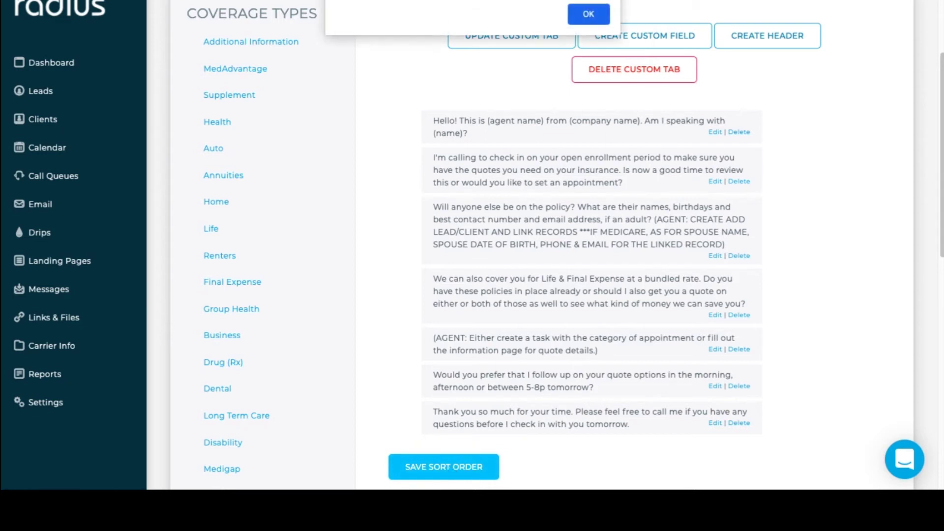
{"action": "left_click", "coordinate": [593, 20]}
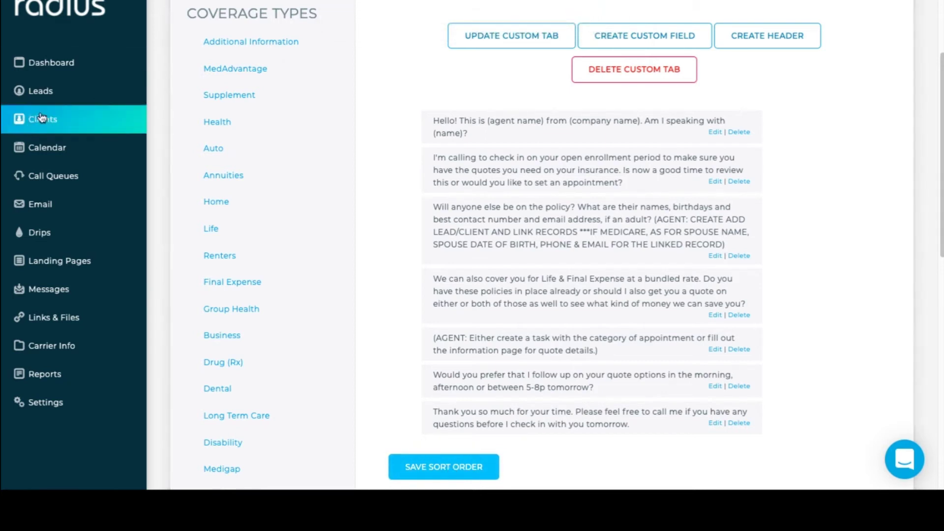
{"action": "left_click", "coordinate": [44, 98]}
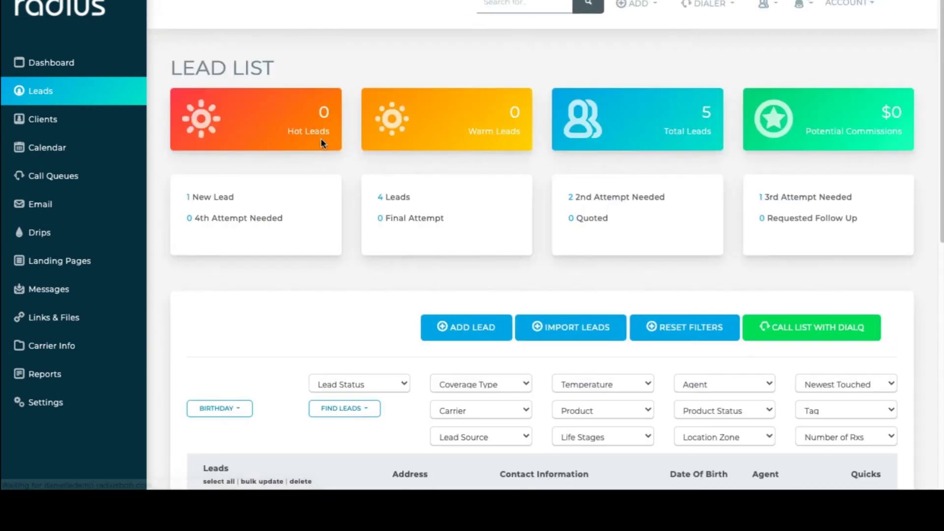
Step: Open the first lead's Leads AEP script and find the follow-up question
{"action": "scroll", "coordinate": [321, 141], "scroll_direction": "down", "scroll_amount": 5}
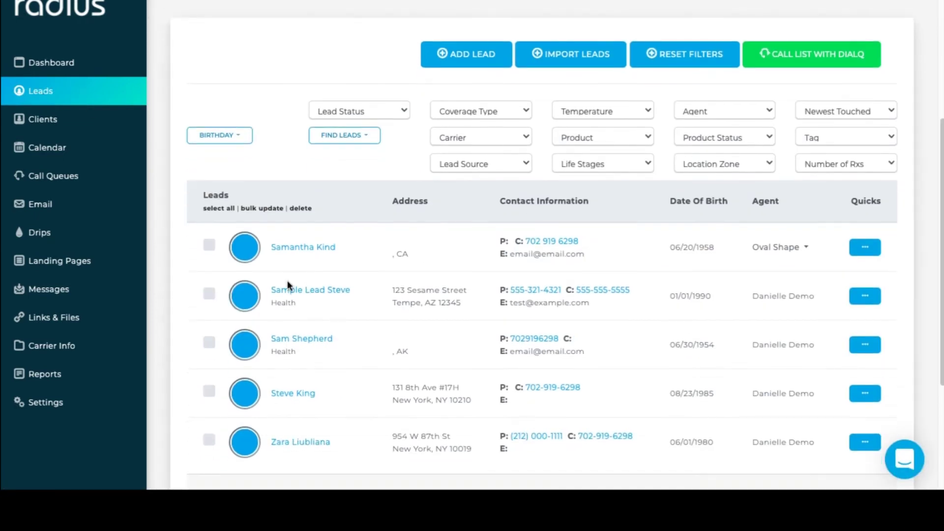
{"action": "left_click", "coordinate": [295, 248]}
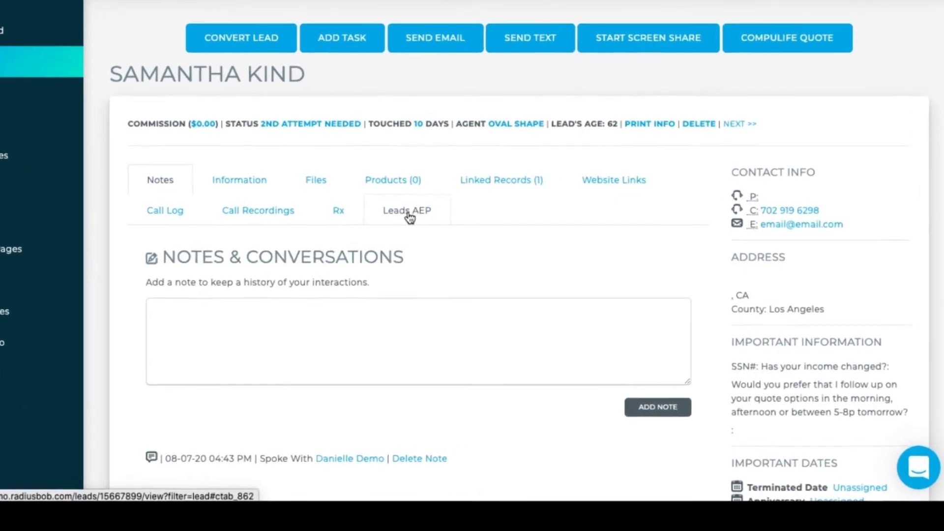
{"action": "left_click", "coordinate": [408, 216]}
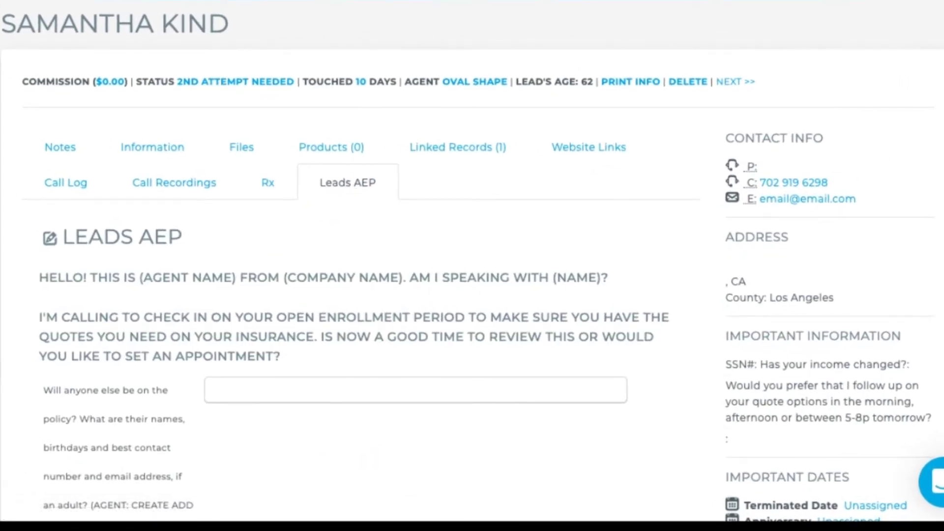
{"action": "scroll", "coordinate": [863, 180], "scroll_direction": "down", "scroll_amount": 5}
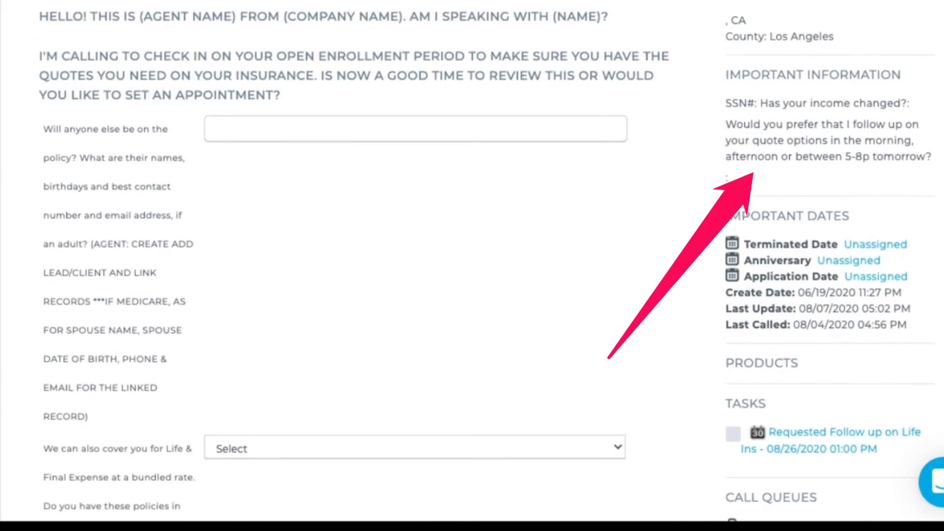
{"action": "left_click_drag", "start_coordinate": [726, 121], "coordinate": [937, 169]}
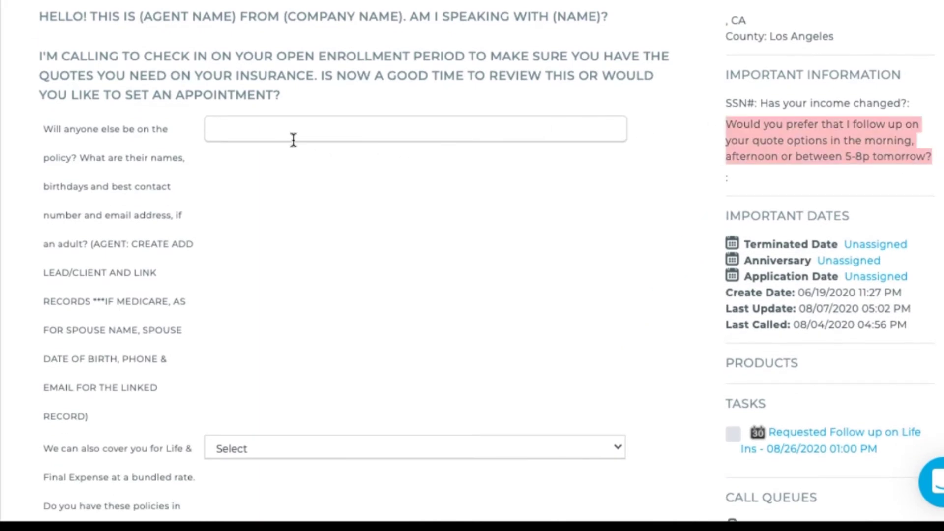
{"action": "scroll", "coordinate": [290, 139], "scroll_direction": "down", "scroll_amount": 8}
{"action": "scroll", "coordinate": [577, 296], "scroll_direction": "down", "scroll_amount": 2}
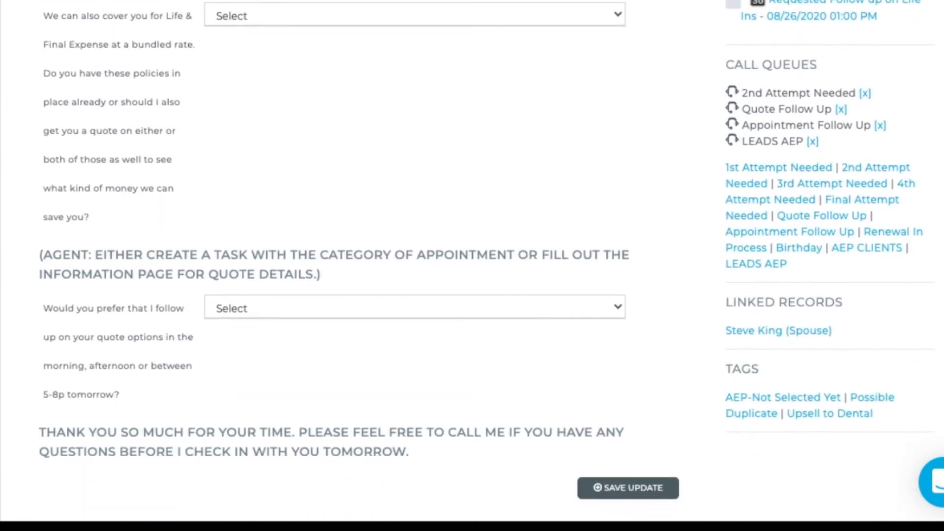
Step: Set the follow-up time to Morning, save, and check it under Important Information
{"action": "left_click", "coordinate": [577, 296]}
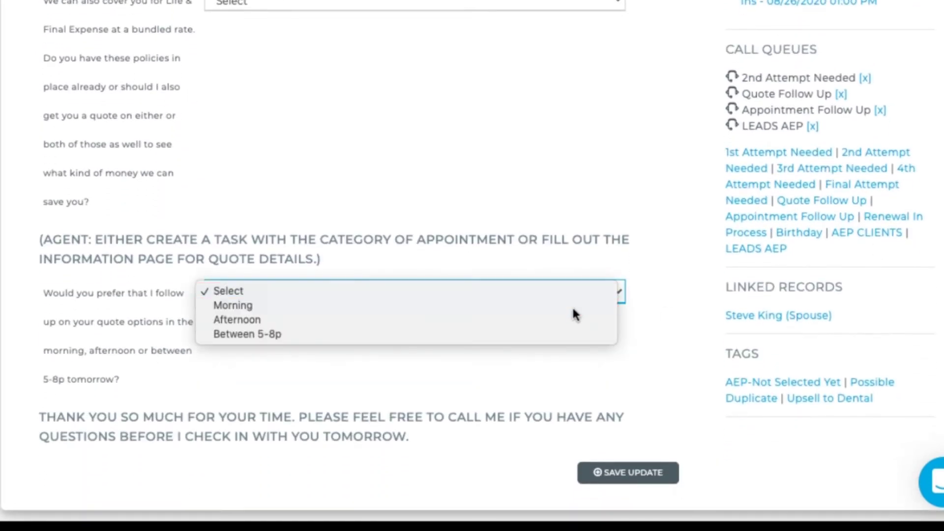
{"action": "left_click", "coordinate": [573, 307]}
{"action": "left_click", "coordinate": [634, 474]}
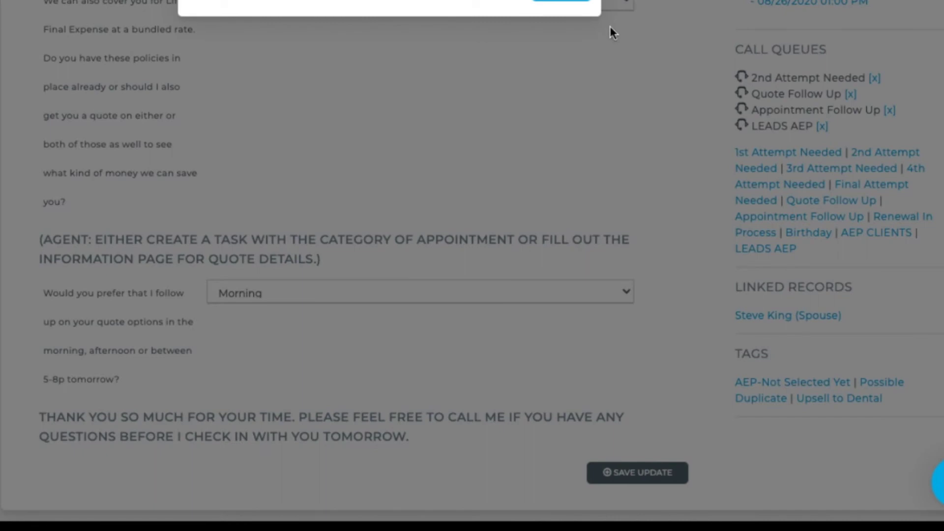
{"action": "left_click", "coordinate": [588, 6]}
{"action": "scroll", "coordinate": [472, 265], "scroll_direction": "up", "scroll_amount": 10}
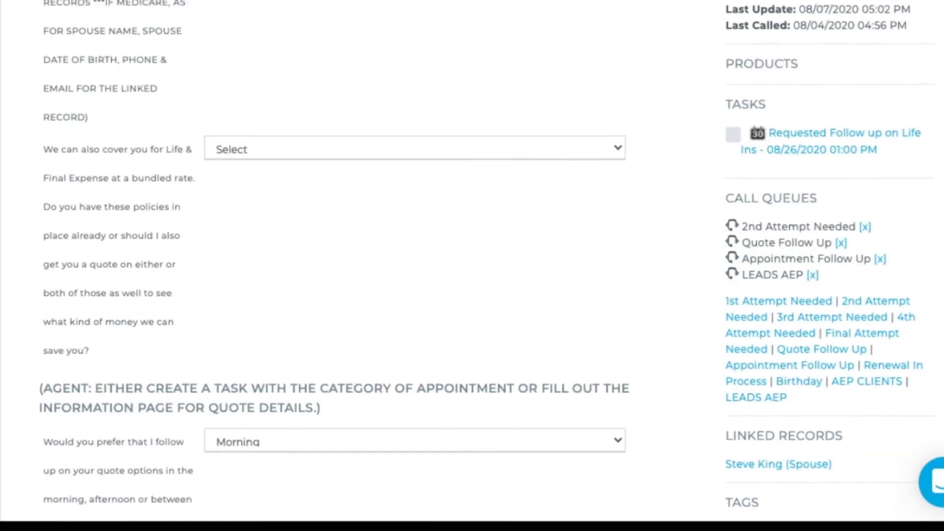
{"action": "left_click_drag", "start_coordinate": [731, 195], "coordinate": [787, 261]}
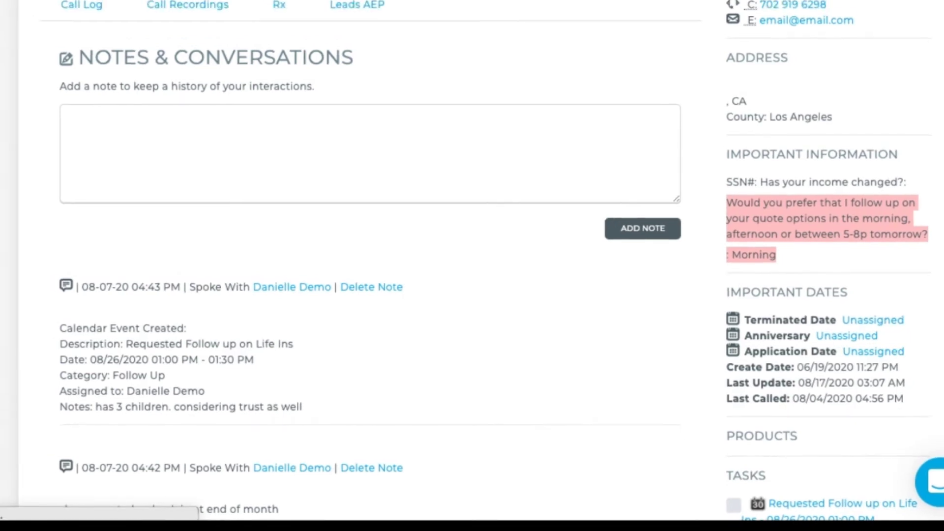
{"action": "left_click", "coordinate": [15, 142]}
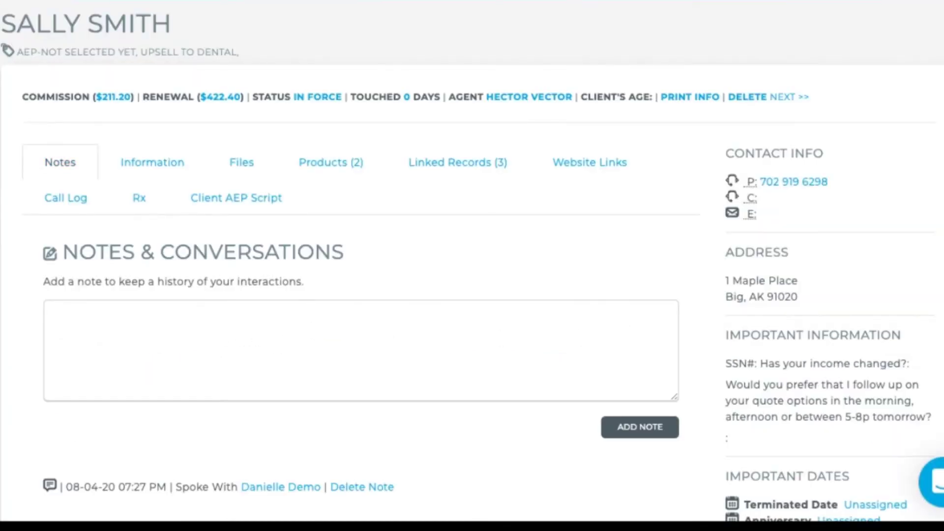
Step: Open an AEP client from the clients queue to its Client AEP Script tab
{"action": "scroll", "coordinate": [472, 265], "scroll_direction": "down", "scroll_amount": 2}
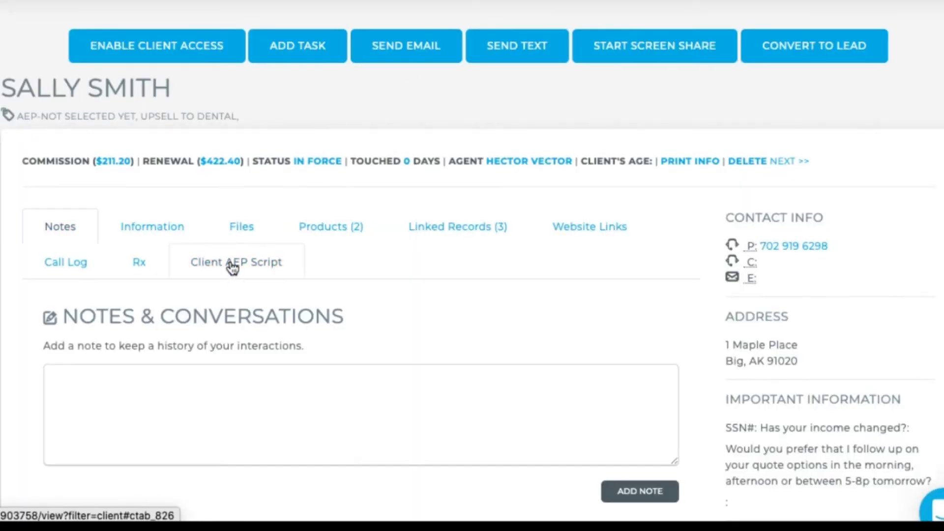
{"action": "left_click", "coordinate": [233, 264]}
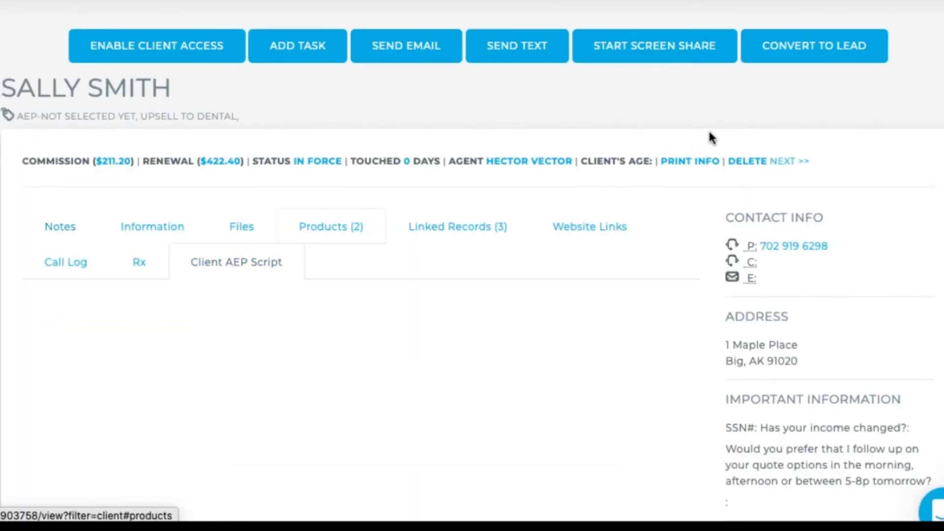
{"action": "scroll", "coordinate": [472, 260], "scroll_direction": "down", "scroll_amount": 2}
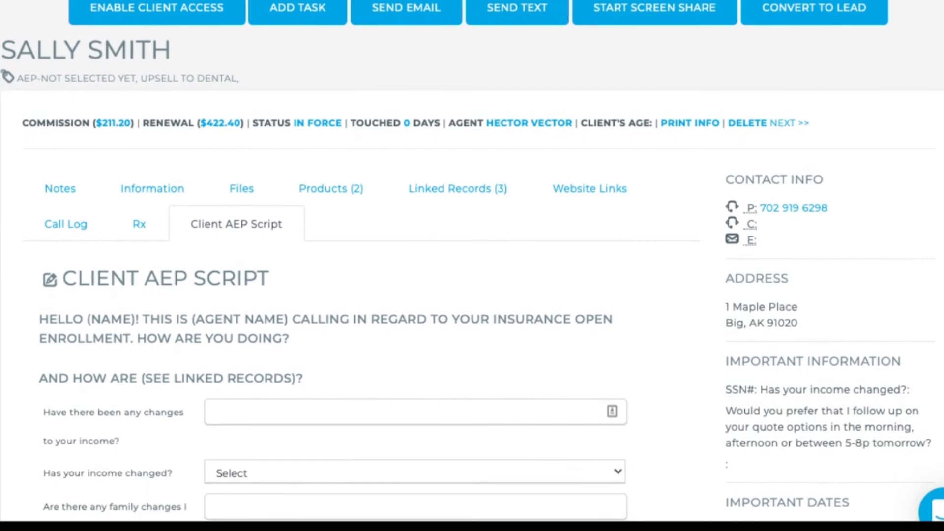
{"action": "scroll", "coordinate": [361, 59], "scroll_direction": "down", "scroll_amount": 1}
{"action": "scroll", "coordinate": [362, 59], "scroll_direction": "down", "scroll_amount": 4}
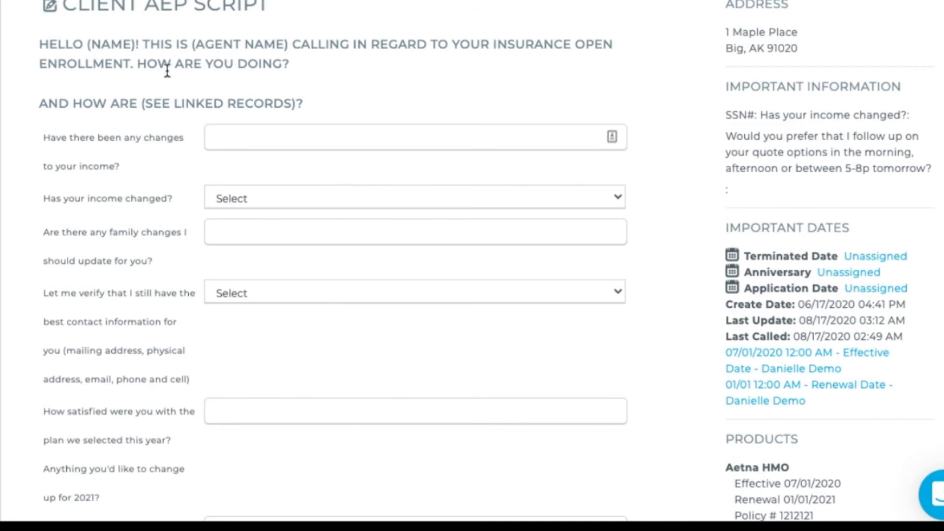
{"action": "scroll", "coordinate": [144, 68], "scroll_direction": "down", "scroll_amount": 1}
{"action": "scroll", "coordinate": [487, 259], "scroll_direction": "down", "scroll_amount": 5}
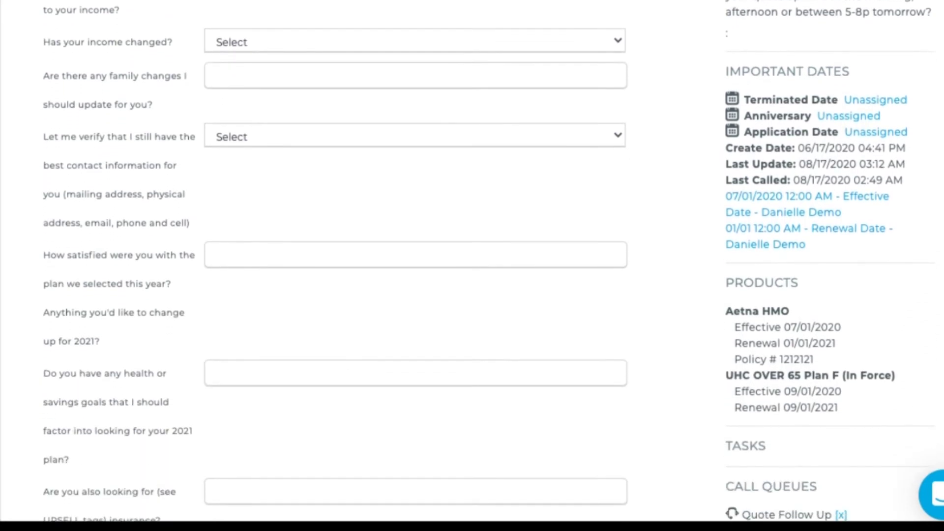
{"action": "scroll", "coordinate": [472, 261], "scroll_direction": "down", "scroll_amount": 8}
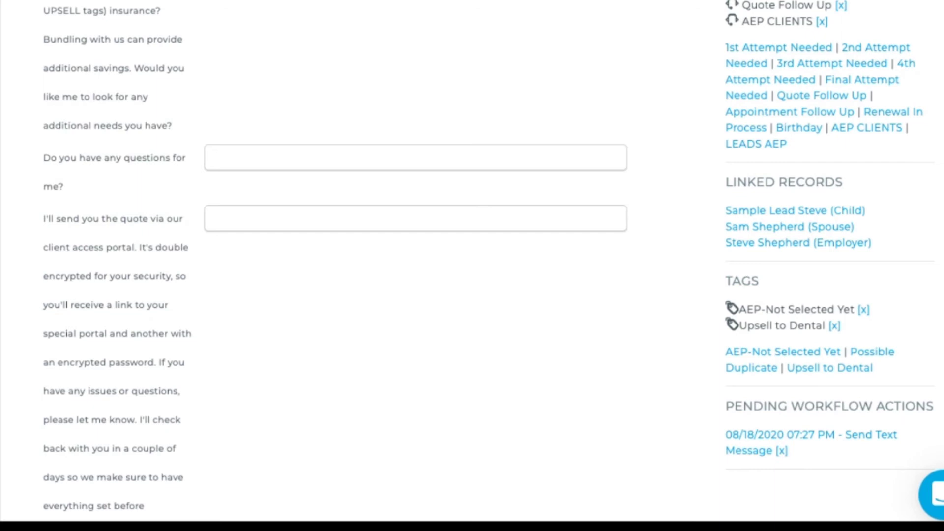
{"action": "scroll", "coordinate": [933, 83], "scroll_direction": "up", "scroll_amount": 15}
{"action": "scroll", "coordinate": [929, 79], "scroll_direction": "up", "scroll_amount": 3}
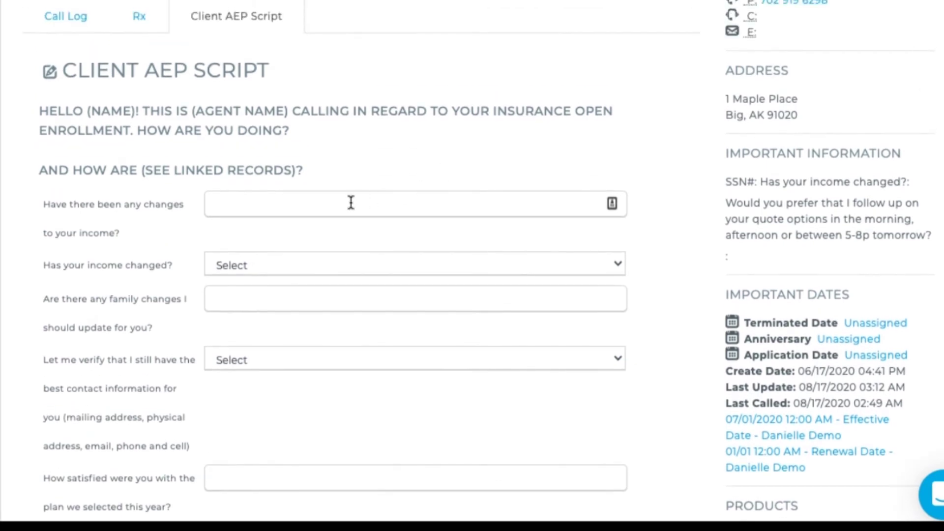
{"action": "left_click", "coordinate": [293, 208]}
Step: Note lost job and employer insurance, mark income Verification Completed, and record the son turning 26
{"action": "type", "text": "lost job and in"}
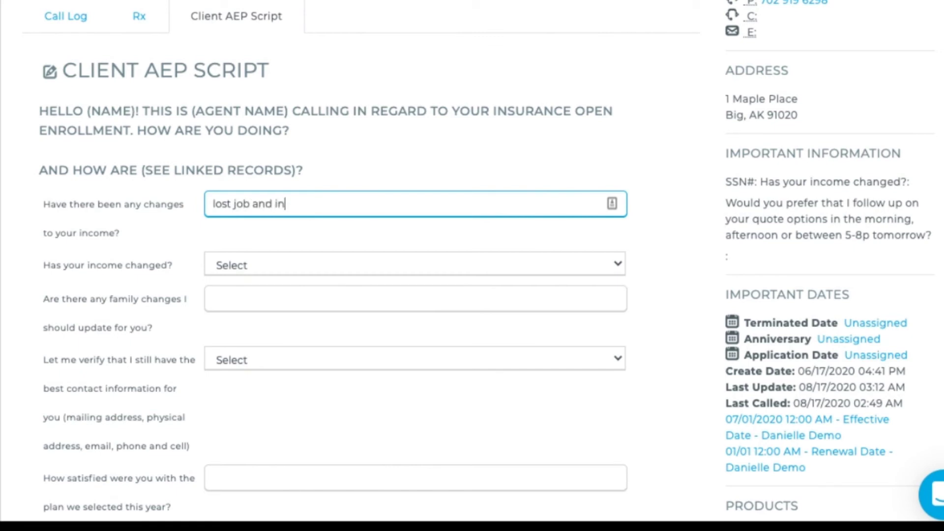
{"action": "type", "text": "surance through employer f"}
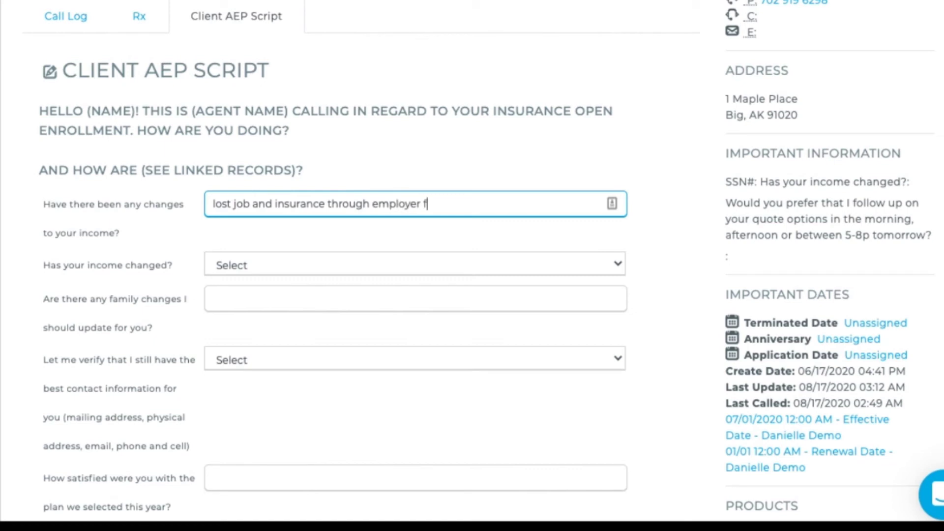
{"action": "type", "text": "or health"}
{"action": "left_click", "coordinate": [288, 266]}
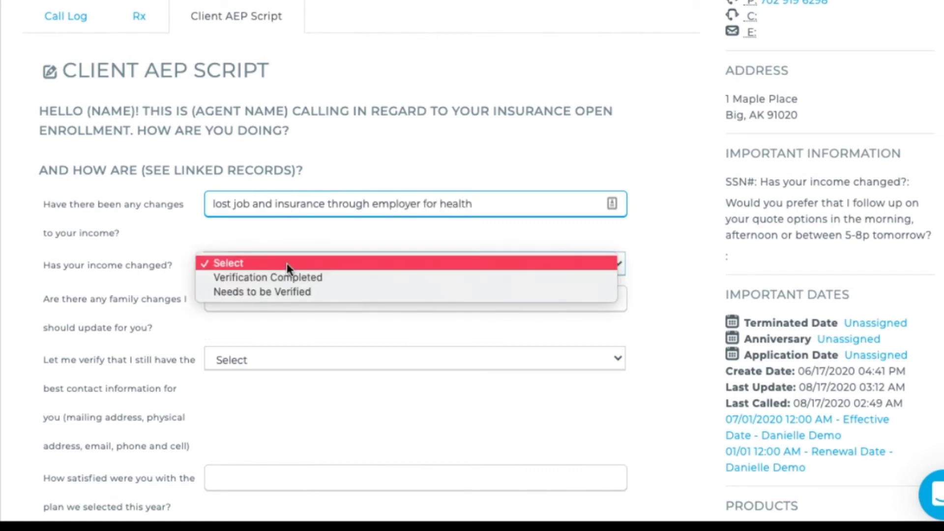
{"action": "left_click", "coordinate": [291, 278]}
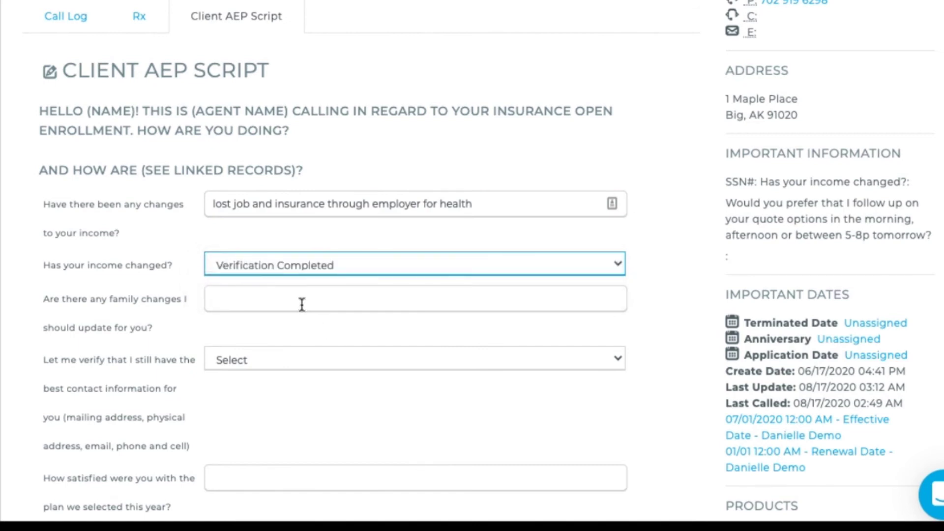
{"action": "left_click", "coordinate": [268, 307]}
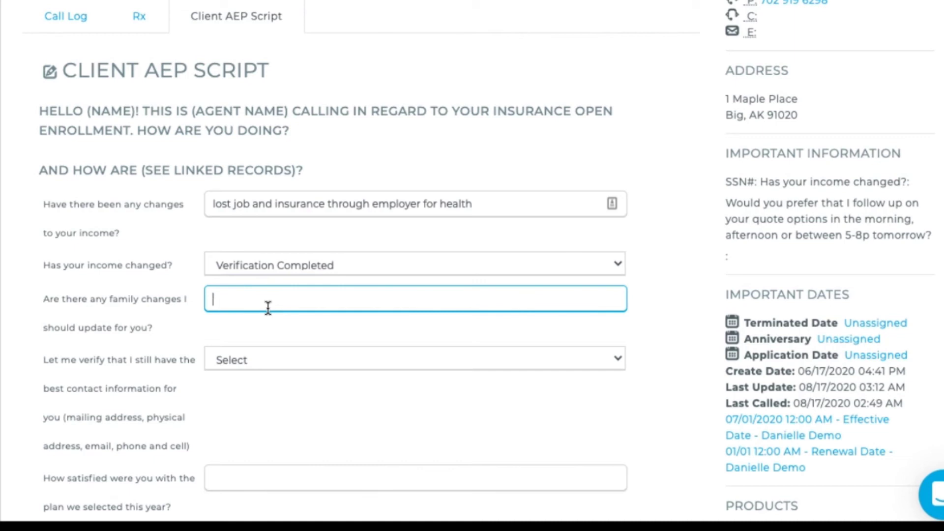
{"action": "type", "text": "Son is turning 26 this year, so he'll need insurance on his own"}
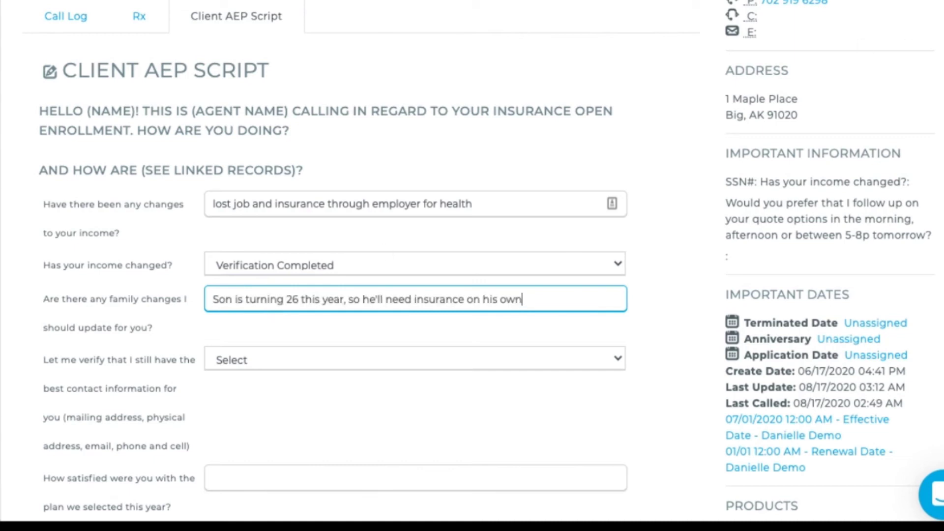
Step: Review the client's contact and address details in the side panel
{"action": "scroll", "coordinate": [472, 266], "scroll_direction": "down", "scroll_amount": 3}
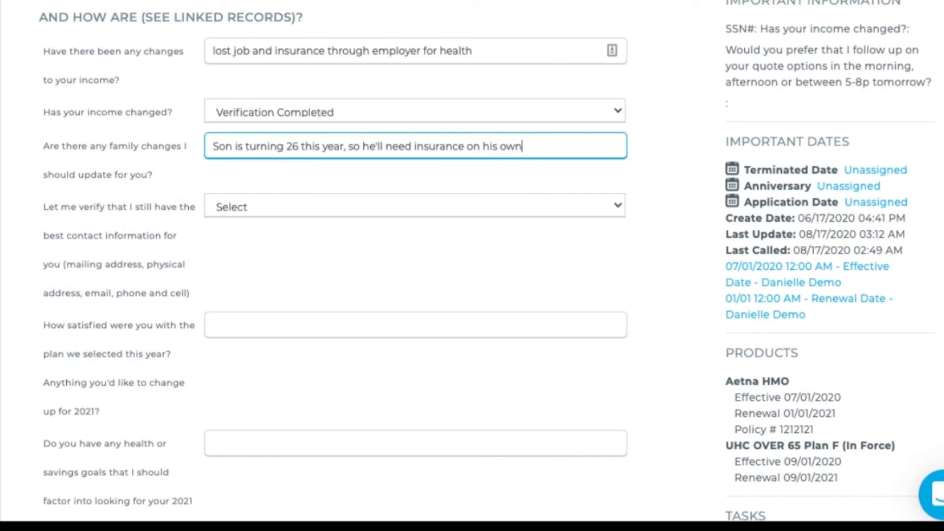
{"action": "scroll", "coordinate": [473, 265], "scroll_direction": "down", "scroll_amount": 2}
{"action": "scroll", "coordinate": [472, 265], "scroll_direction": "up", "scroll_amount": 8}
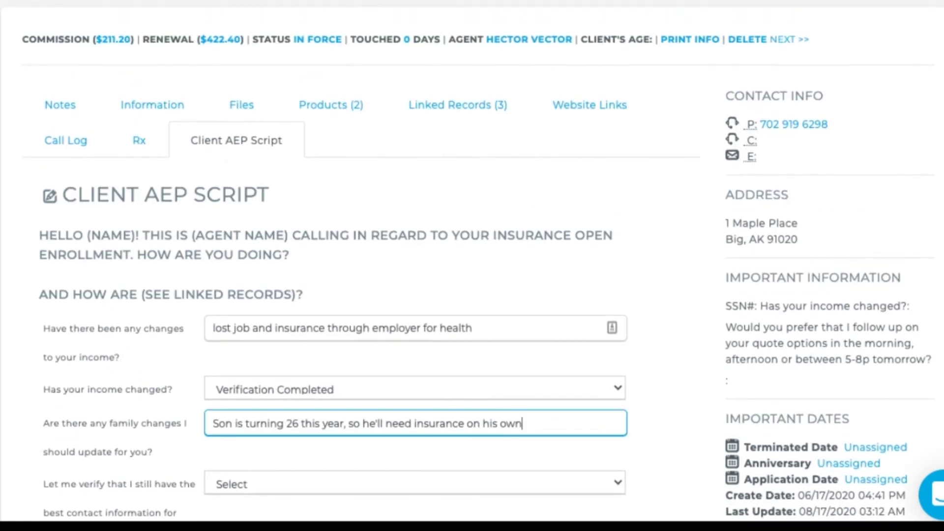
{"action": "left_click_drag", "start_coordinate": [723, 93], "coordinate": [842, 241]}
{"action": "left_click", "coordinate": [855, 137]}
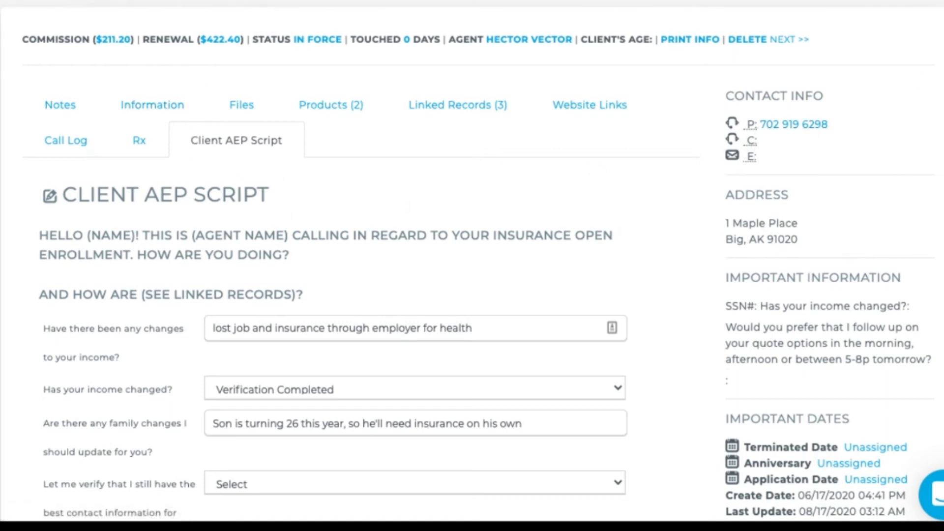
{"action": "left_click", "coordinate": [750, 156]}
Step: Save the AEP script answers and dismiss the confirmation
{"action": "scroll", "coordinate": [472, 266], "scroll_direction": "down", "scroll_amount": 15}
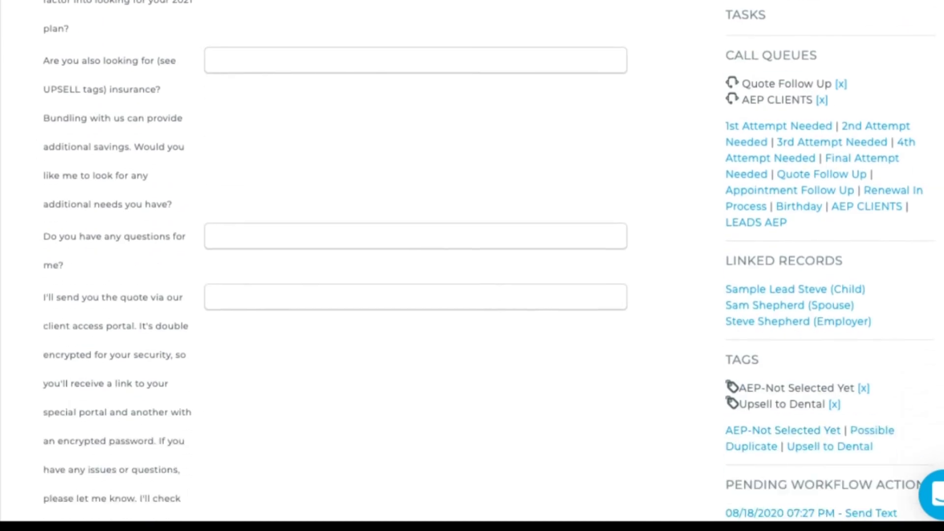
{"action": "left_click", "coordinate": [635, 414]}
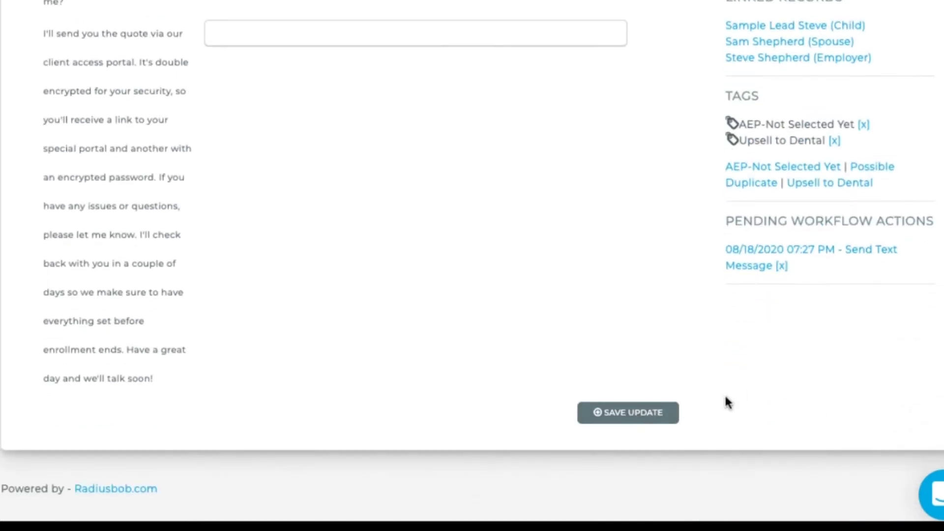
{"action": "left_click", "coordinate": [555, 97]}
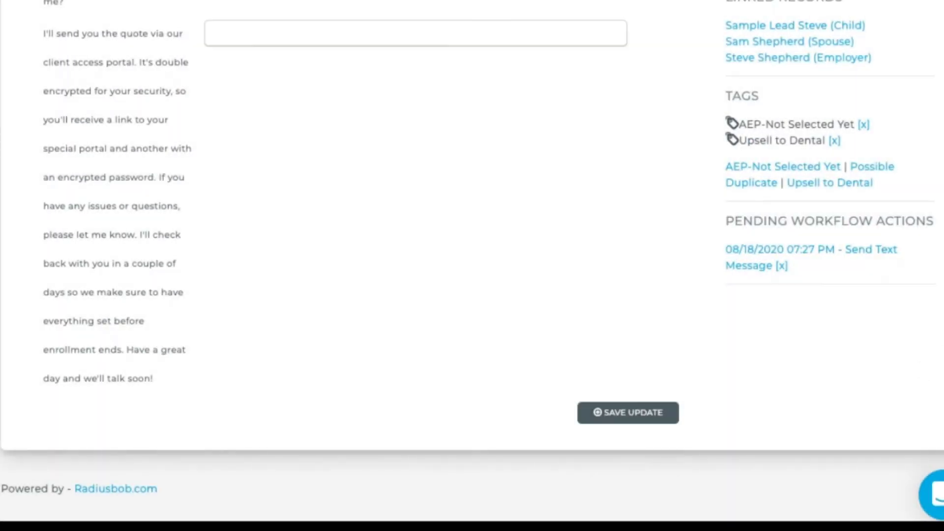
{"action": "scroll", "coordinate": [472, 265], "scroll_direction": "up", "scroll_amount": 15}
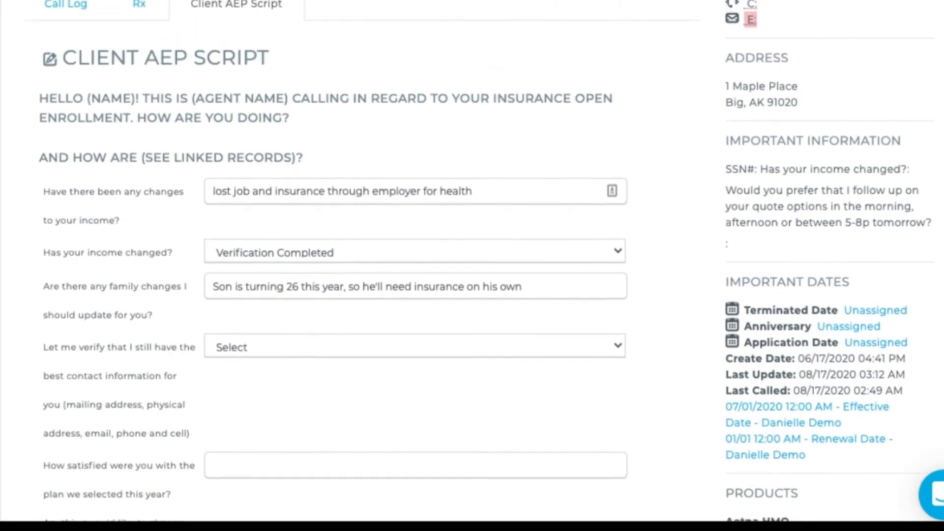
{"action": "left_click", "coordinate": [149, 65]}
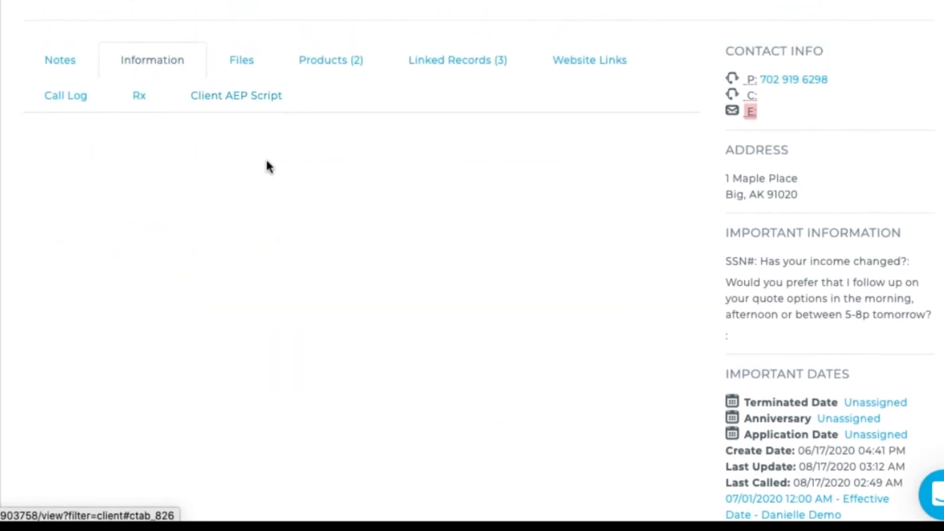
Step: Enter the client's email address in the Email field and save the information
{"action": "left_click", "coordinate": [264, 426]}
{"action": "type", "text": "em"}
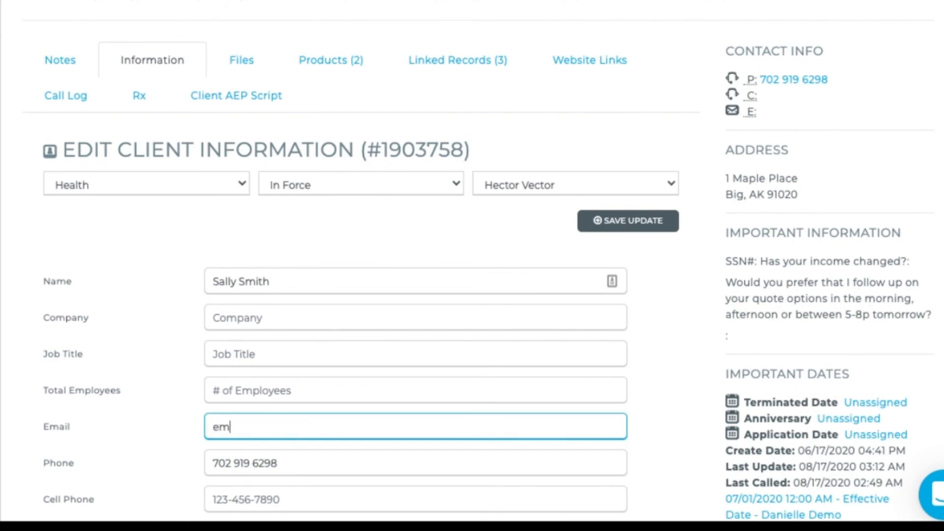
{"action": "type", "text": "ail@email.com"}
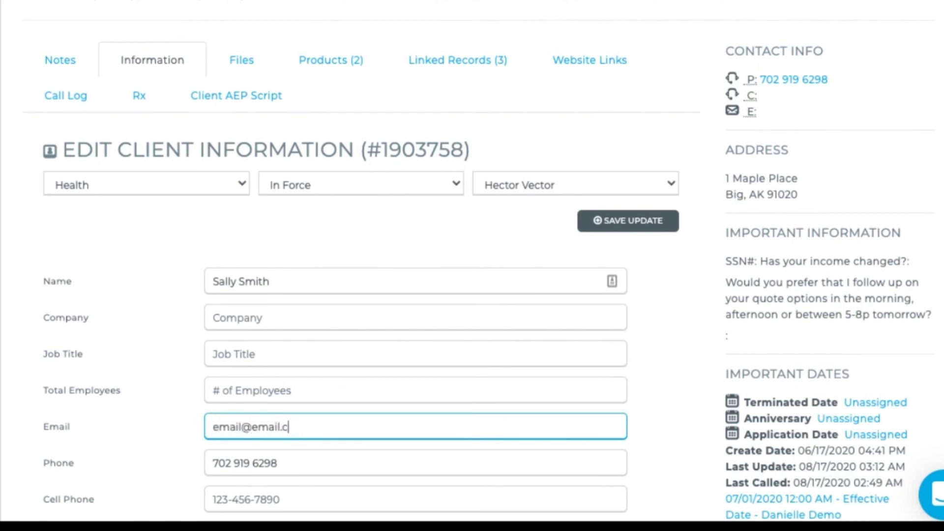
{"action": "left_click", "coordinate": [660, 228]}
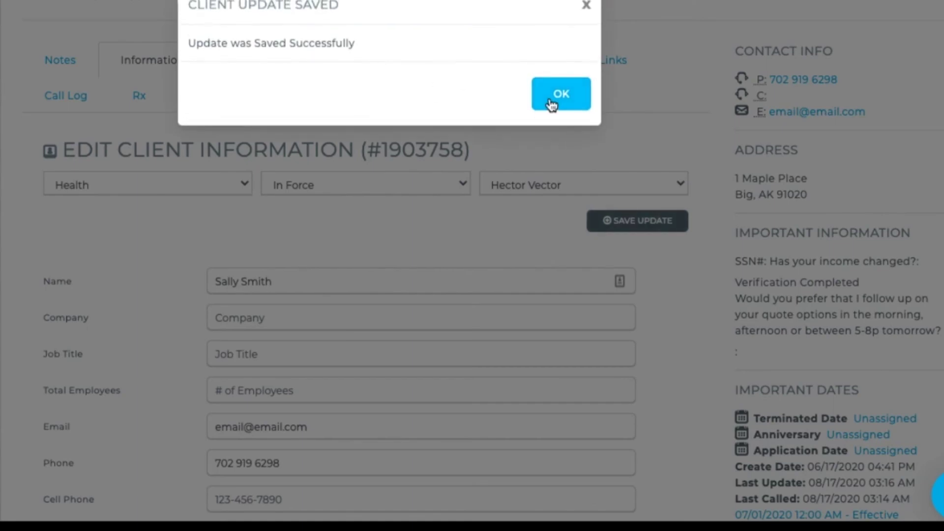
{"action": "left_click", "coordinate": [556, 96]}
{"action": "left_click", "coordinate": [232, 99]}
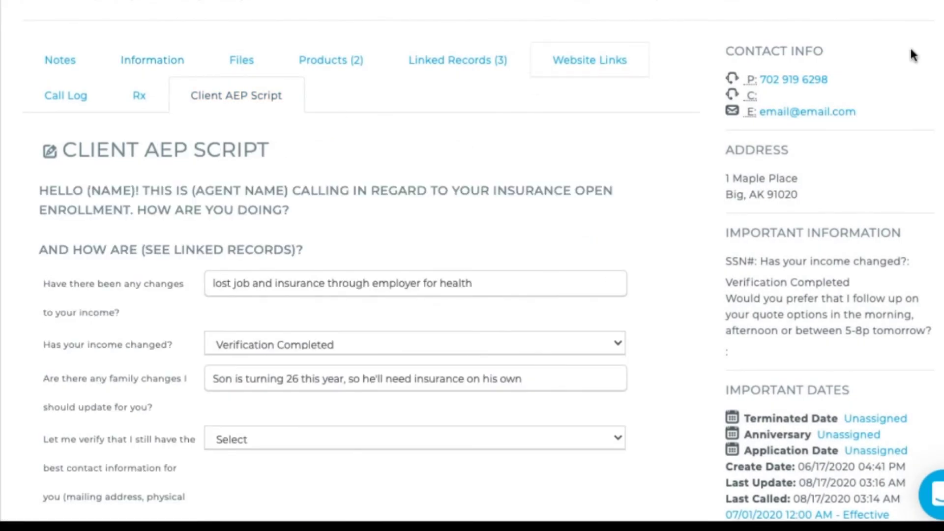
Step: Mark contact info as Verification Completed and answer plan satisfaction with 'loved it'
{"action": "scroll", "coordinate": [414, 296], "scroll_direction": "down", "scroll_amount": 5}
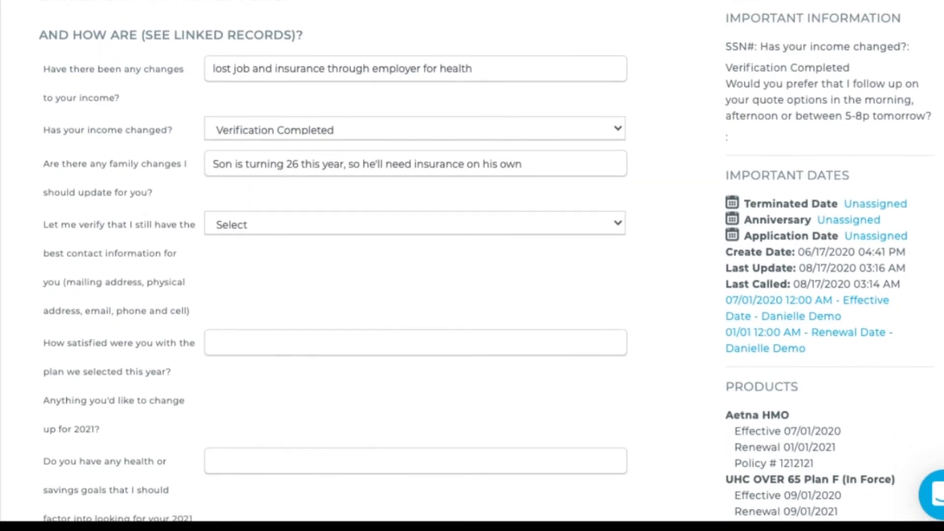
{"action": "left_click", "coordinate": [471, 226]}
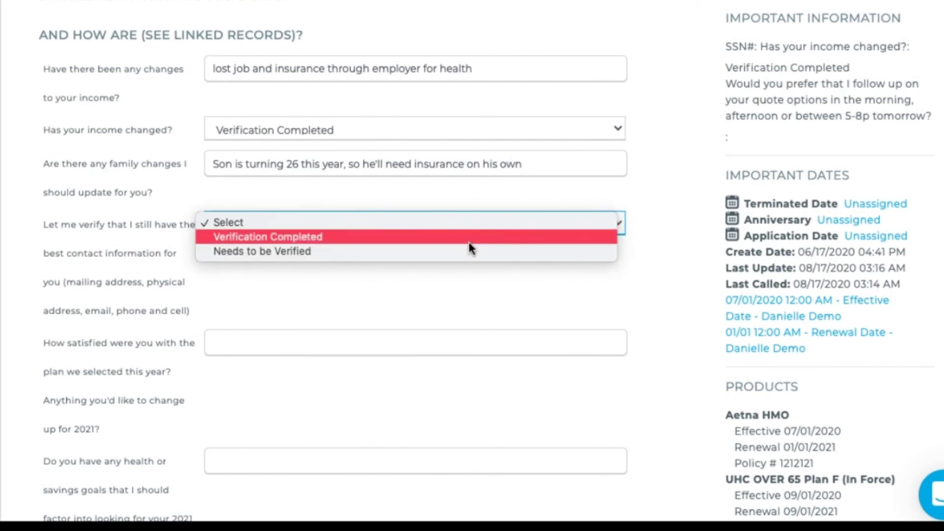
{"action": "left_click", "coordinate": [469, 241]}
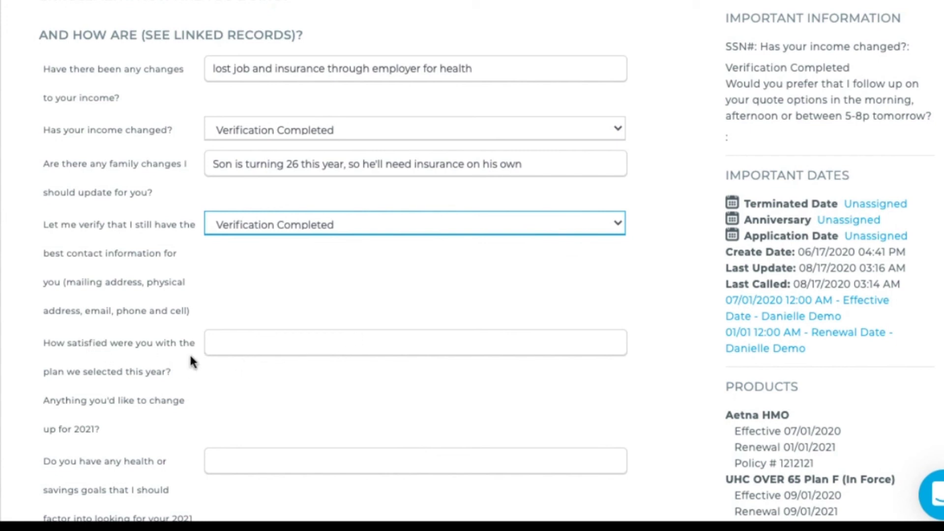
{"action": "left_click", "coordinate": [248, 343]}
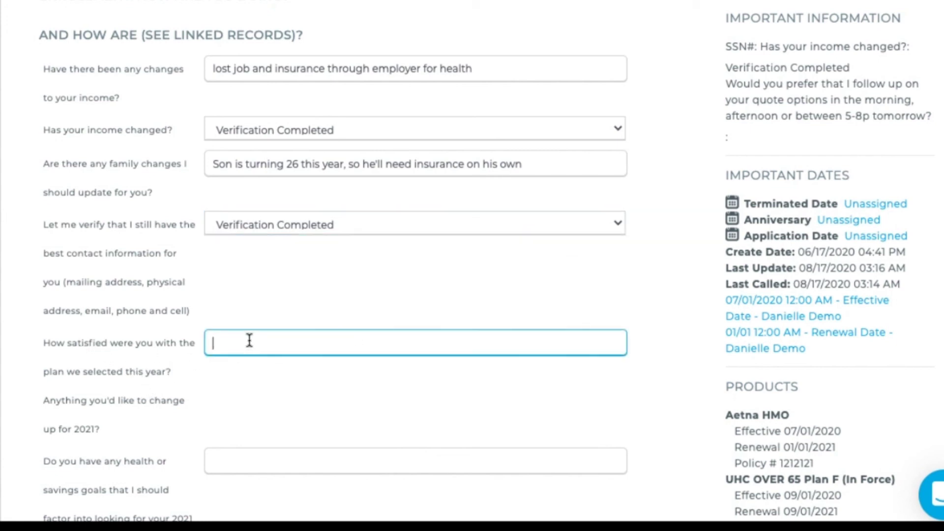
{"action": "type", "text": "loved it"}
Step: Move past the health and savings goals question, checking the client's tags
{"action": "scroll", "coordinate": [254, 458], "scroll_direction": "down", "scroll_amount": 1}
{"action": "scroll", "coordinate": [477, 289], "scroll_direction": "down", "scroll_amount": 5}
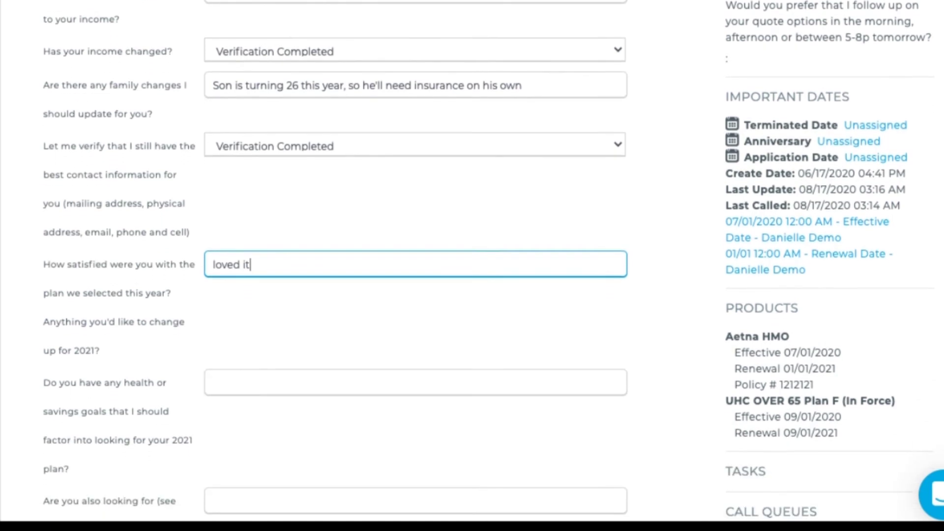
{"action": "left_click", "coordinate": [357, 264]}
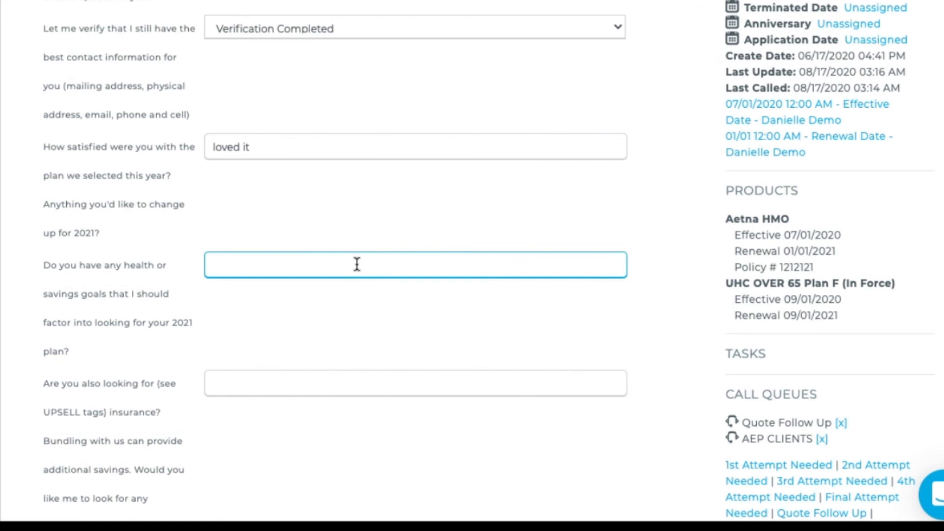
{"action": "key", "text": "Tab"}
{"action": "scroll", "coordinate": [797, 202], "scroll_direction": "down", "scroll_amount": 6}
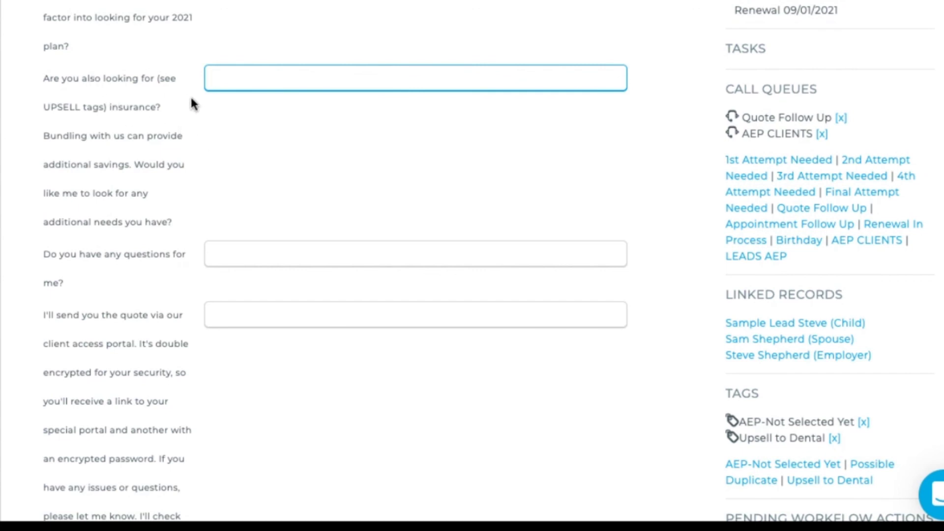
{"action": "left_click_drag", "start_coordinate": [722, 396], "coordinate": [895, 423]}
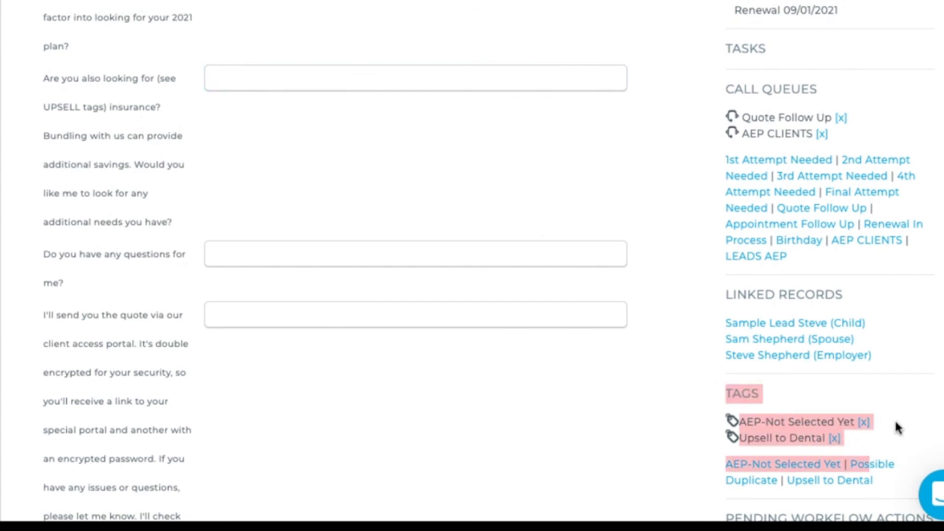
{"action": "left_click", "coordinate": [540, 139]}
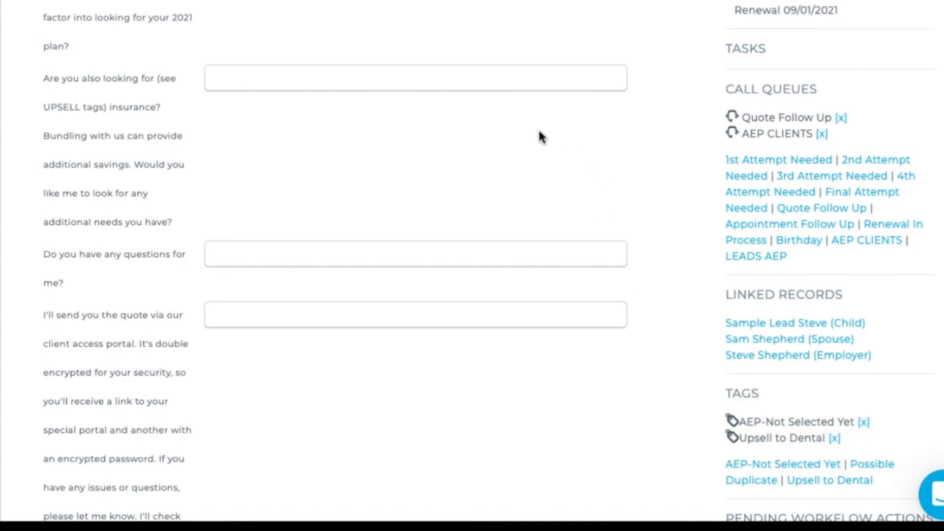
Step: Answer upsell with 'Yes. Interested in Detntal' and questions with 'nope, you're amazing.'
{"action": "left_click", "coordinate": [380, 78]}
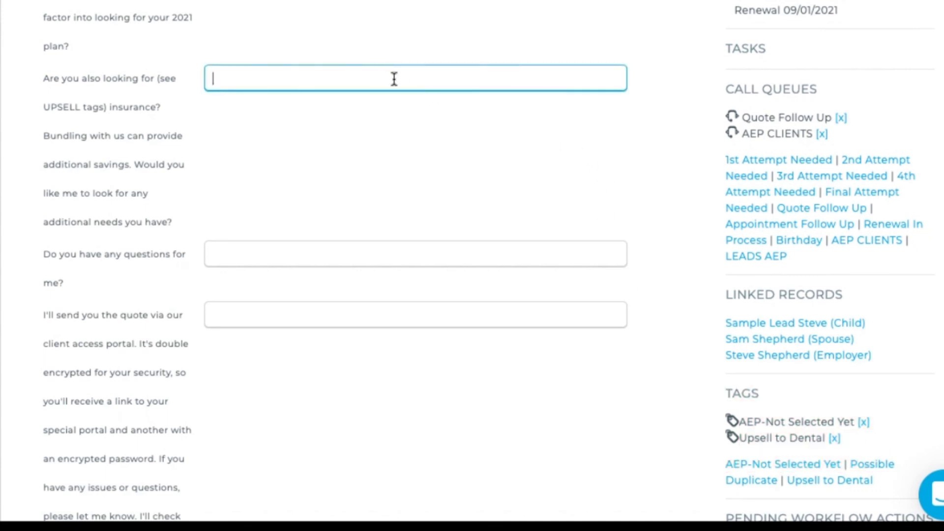
{"action": "type", "text": "Yes. Interested in D"}
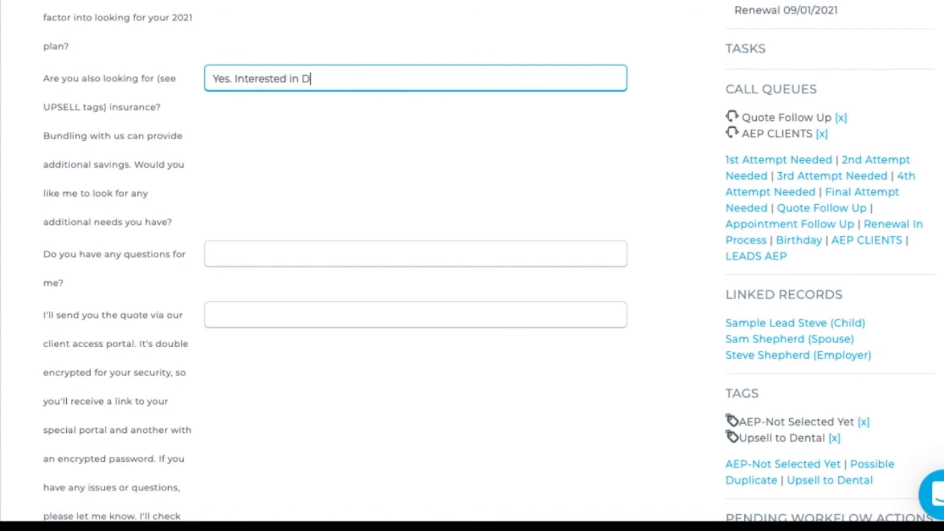
{"action": "type", "text": "etntal"}
{"action": "left_click", "coordinate": [258, 257]}
{"action": "type", "text": "nope, you're"}
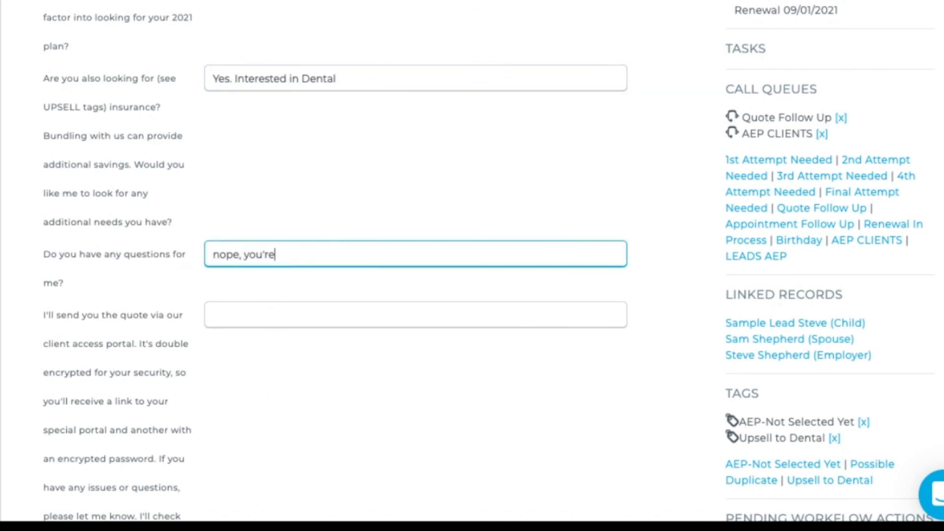
{"action": "type", "text": " amazing."}
{"action": "scroll", "coordinate": [473, 266], "scroll_direction": "down", "scroll_amount": 3}
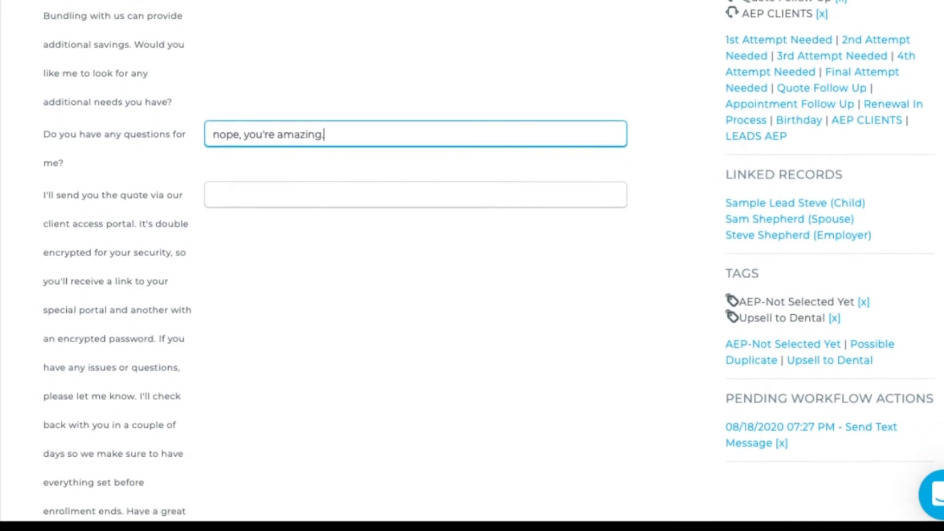
{"action": "scroll", "coordinate": [472, 265], "scroll_direction": "down", "scroll_amount": 1}
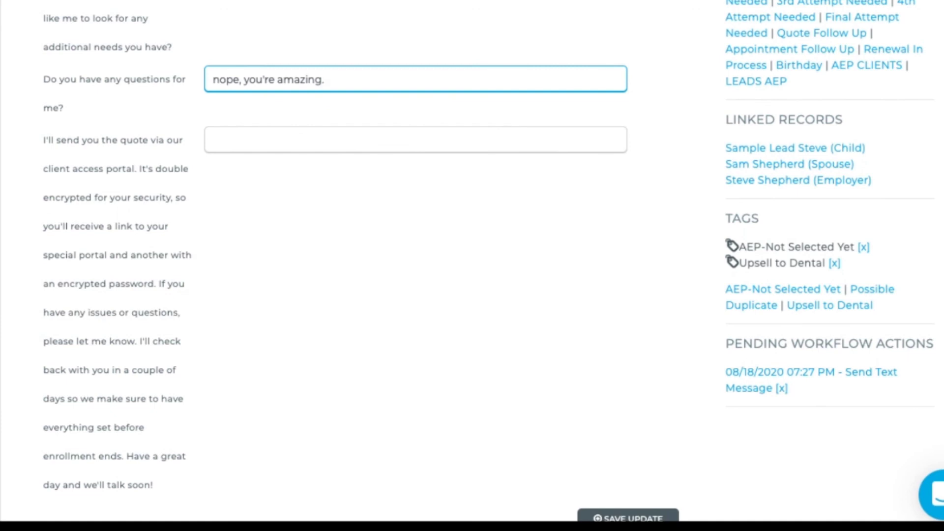
{"action": "scroll", "coordinate": [688, 399], "scroll_direction": "down", "scroll_amount": 3}
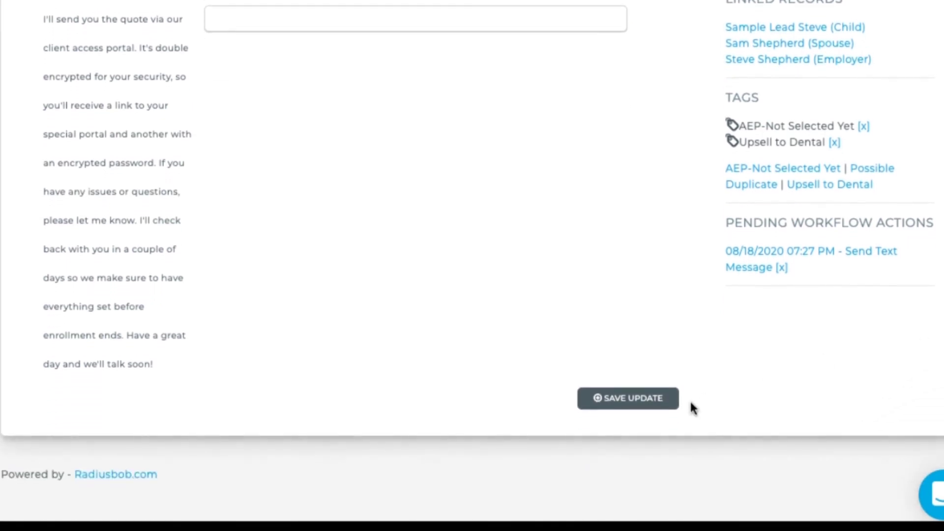
Step: Save all of the client's completed AEP script answers
{"action": "left_click", "coordinate": [632, 407]}
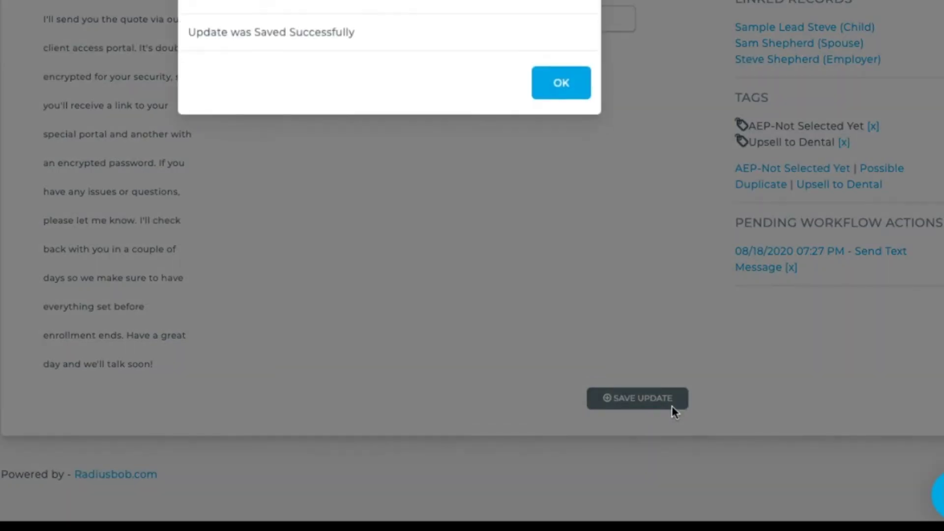